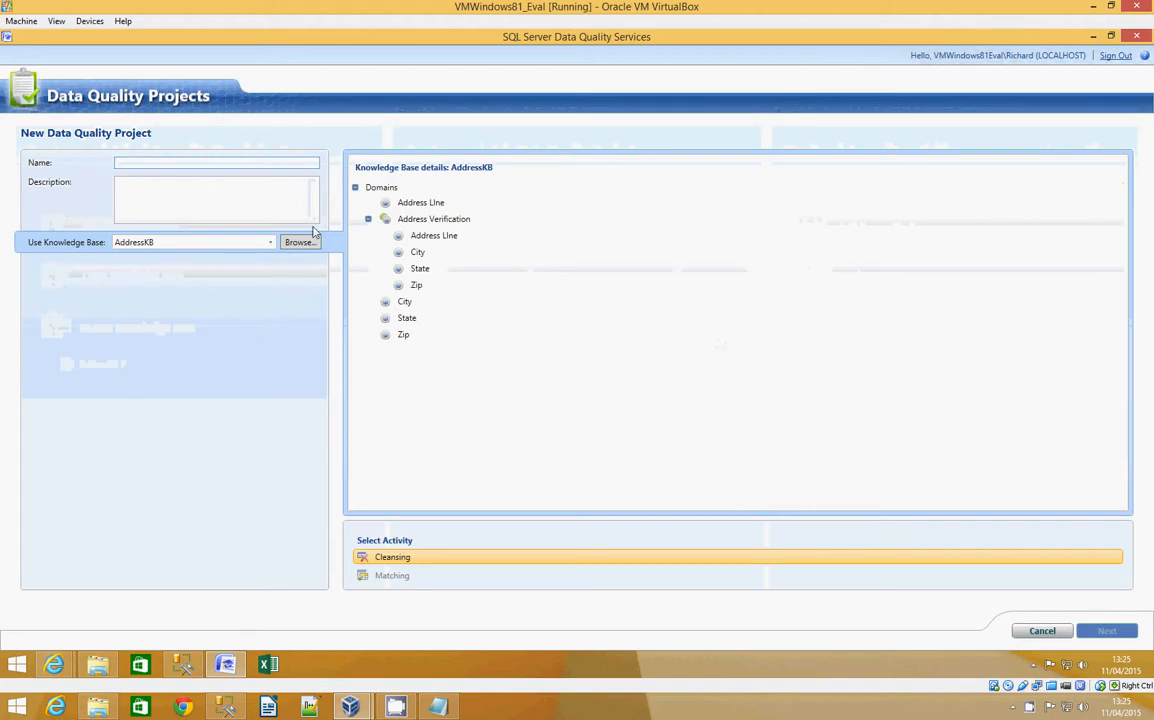
Create a cleansing project named AWLastName that uses the DQS Data knowledge base.
type("AWLa")
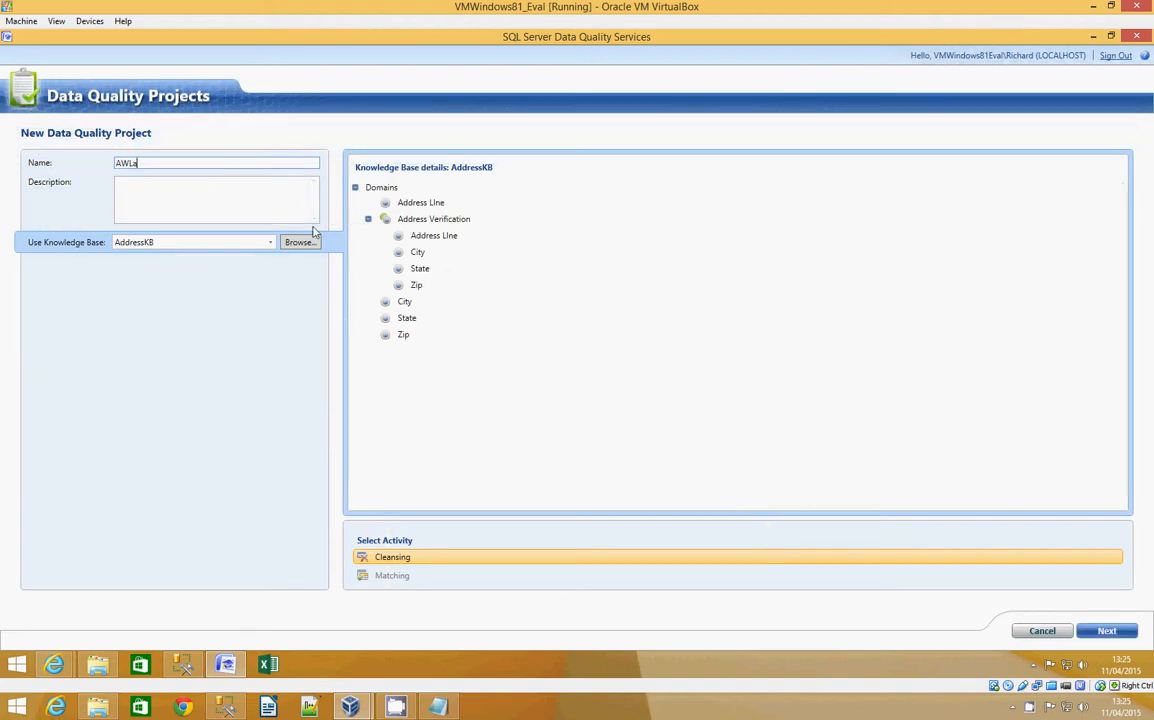
type("stName")
left_click(270, 243)
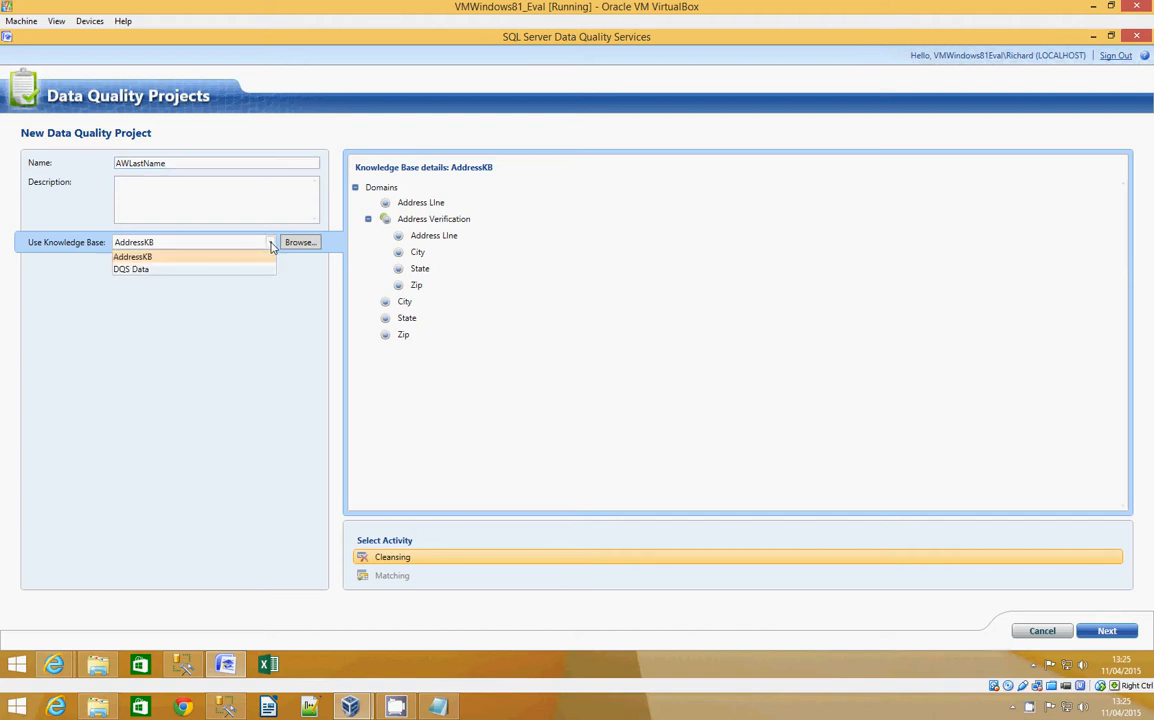
left_click(131, 269)
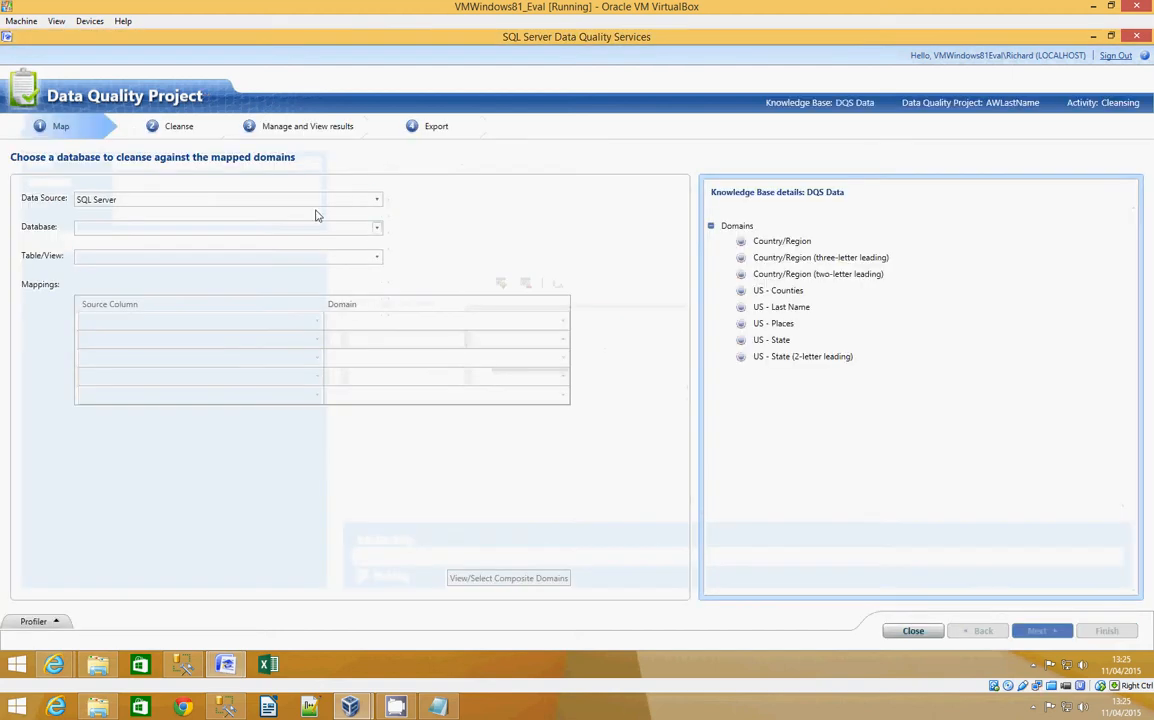
Choose the AdventureWorksDW2012 database and its DimCustomer table as the data to cleanse.
left_click(376, 227)
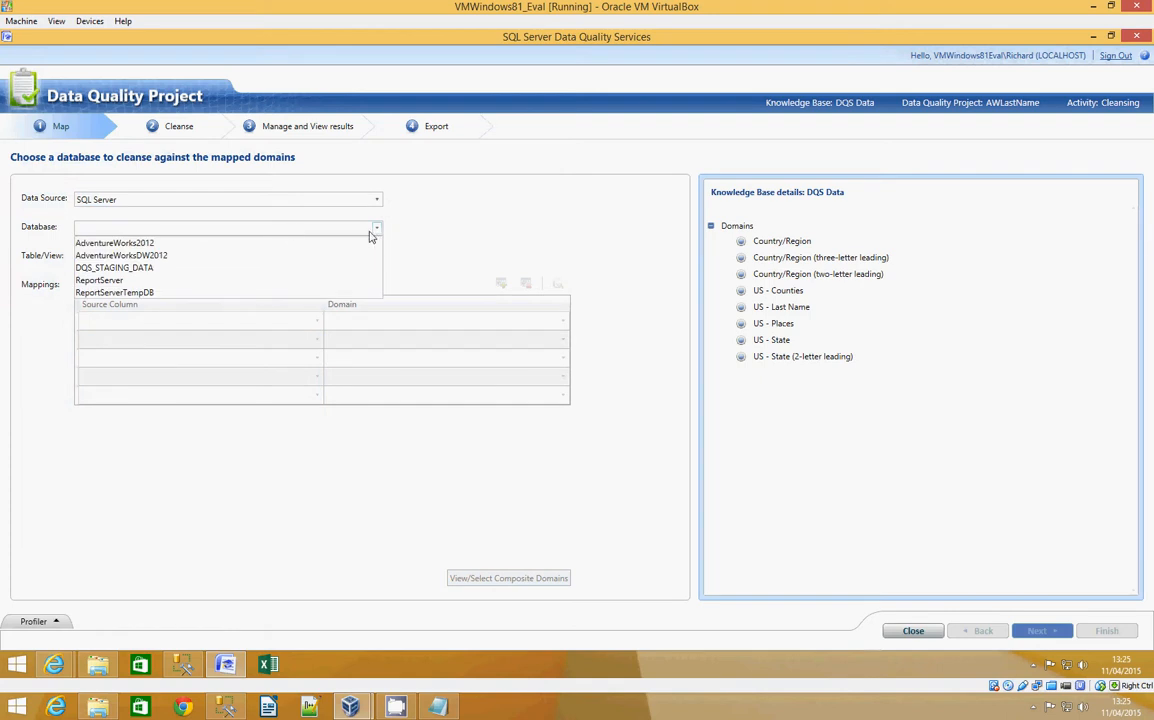
left_click(166, 256)
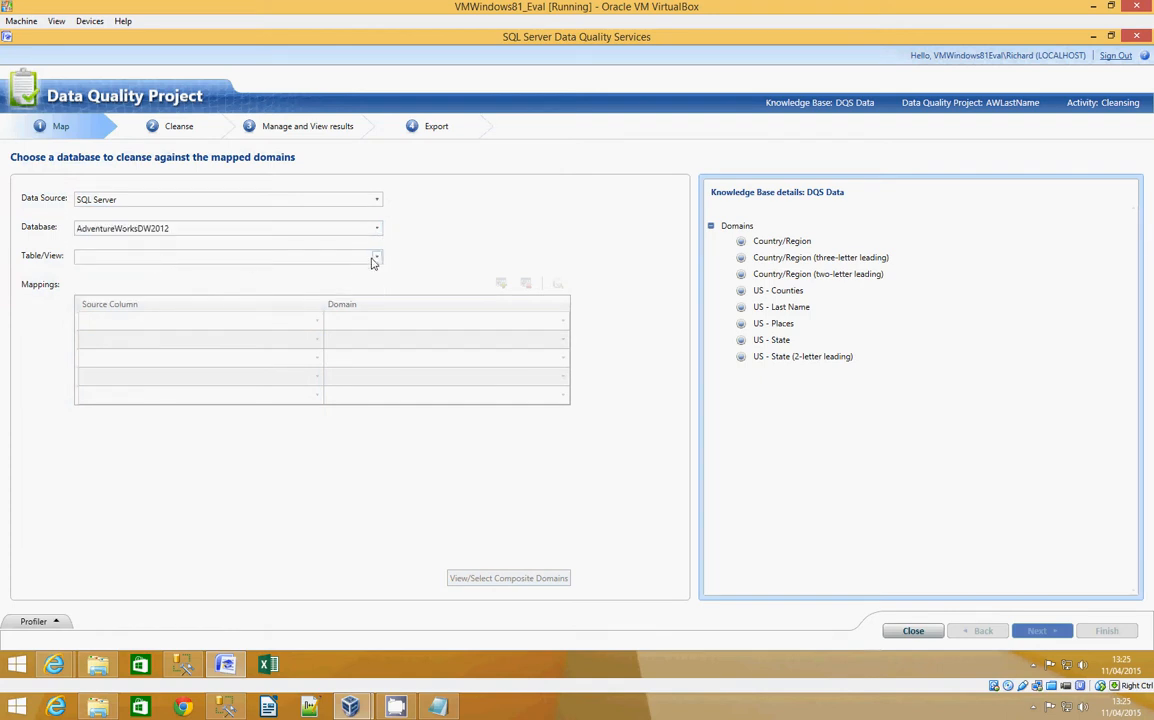
left_click(378, 258)
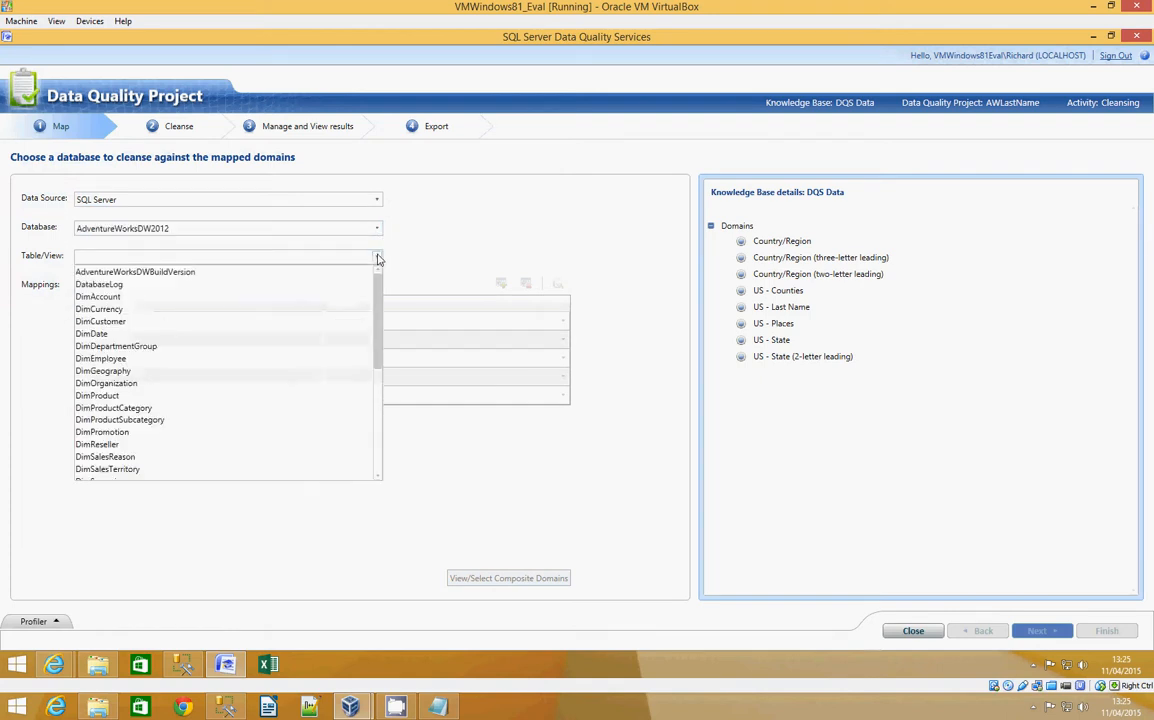
left_click(143, 324)
Map the LastName (nvarchar) source column to the US - Last Name domain.
left_click(317, 321)
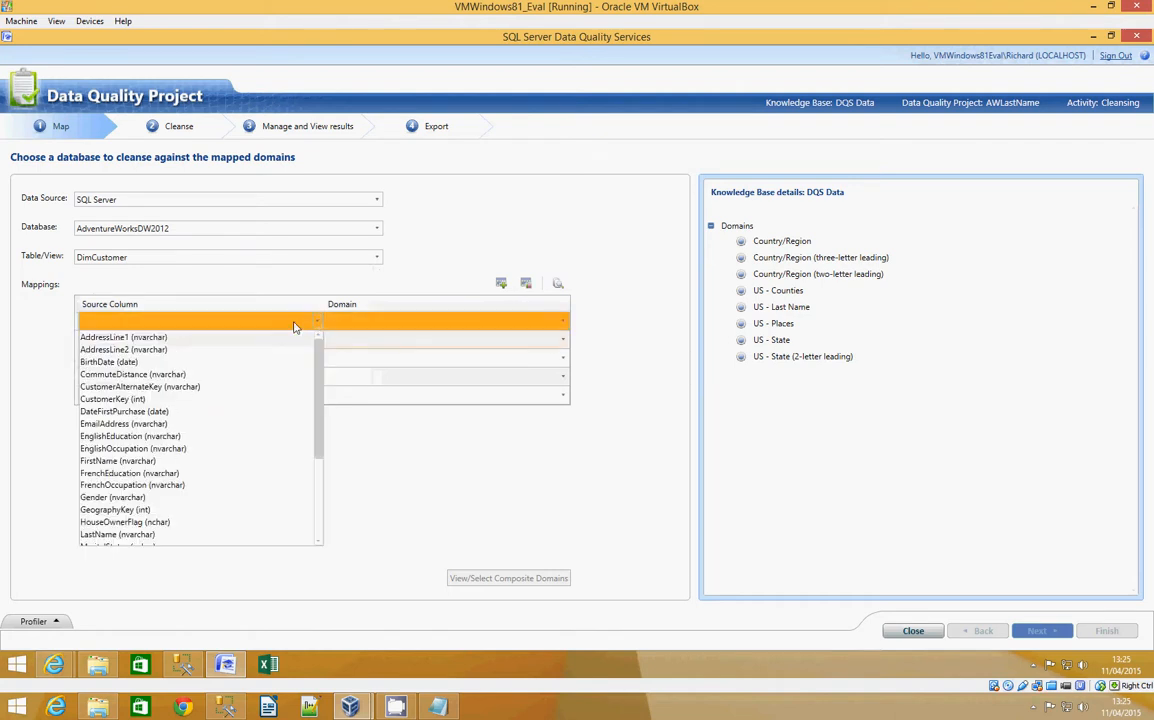
scroll(228, 375, "down", 1)
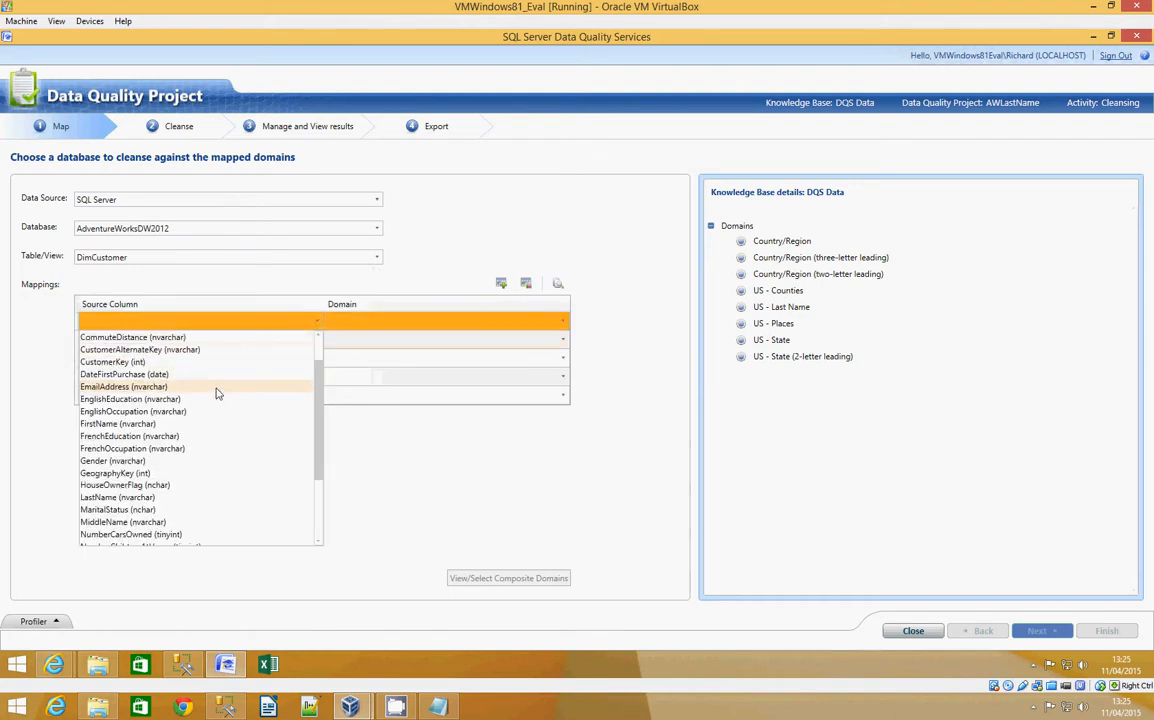
left_click(118, 497)
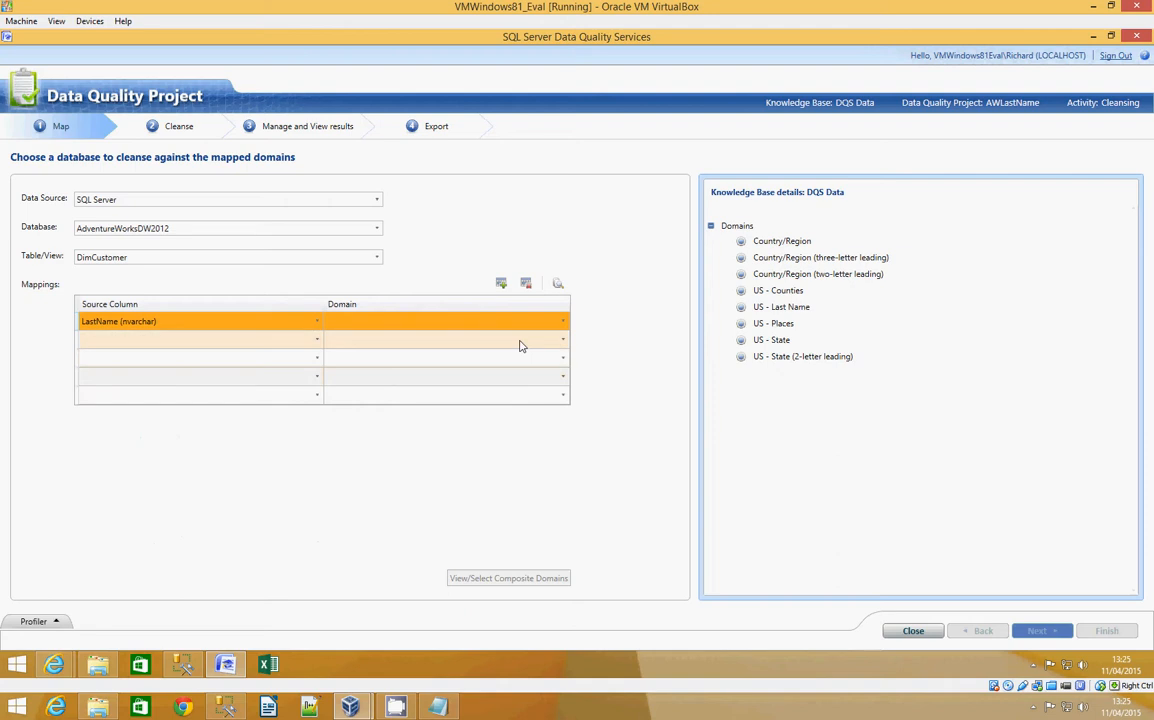
left_click(562, 324)
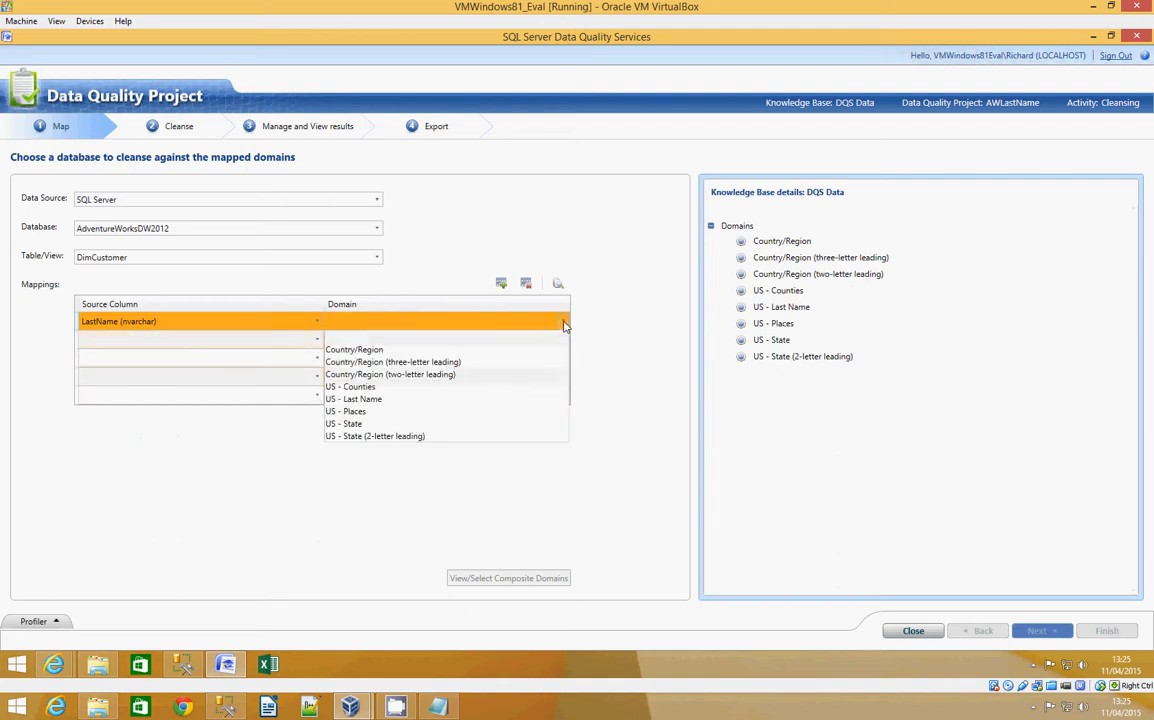
left_click(353, 399)
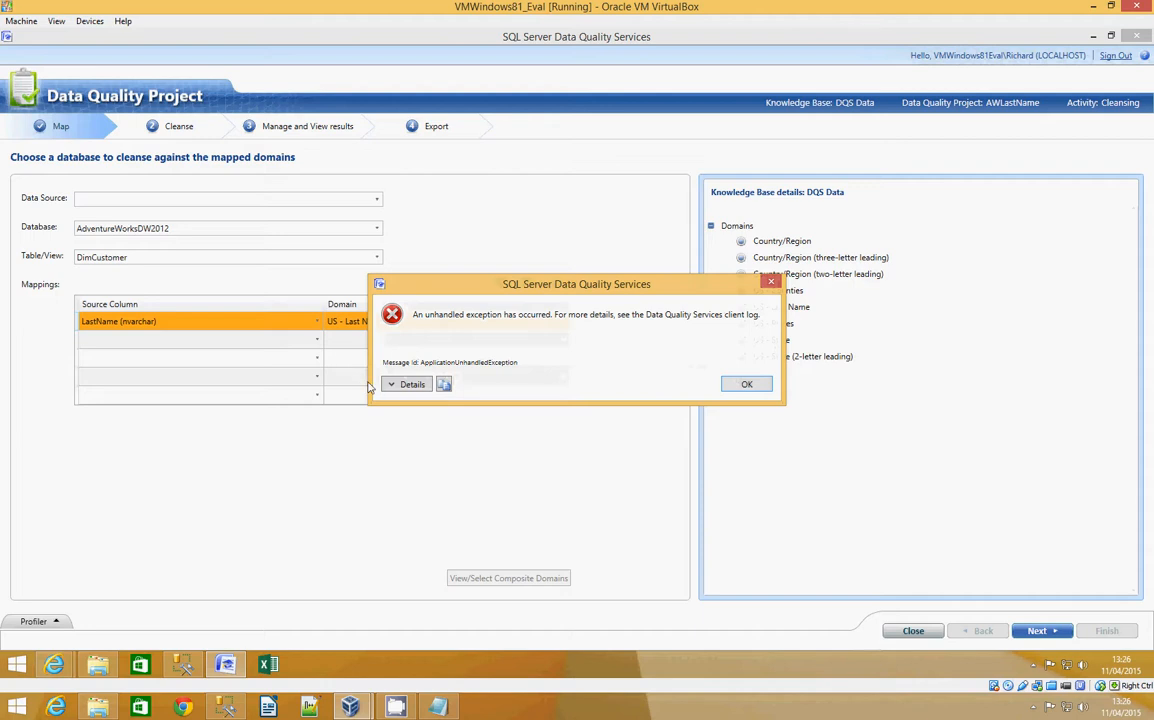
Dismiss the exception message and set the data source to SQL Server again.
left_click(746, 384)
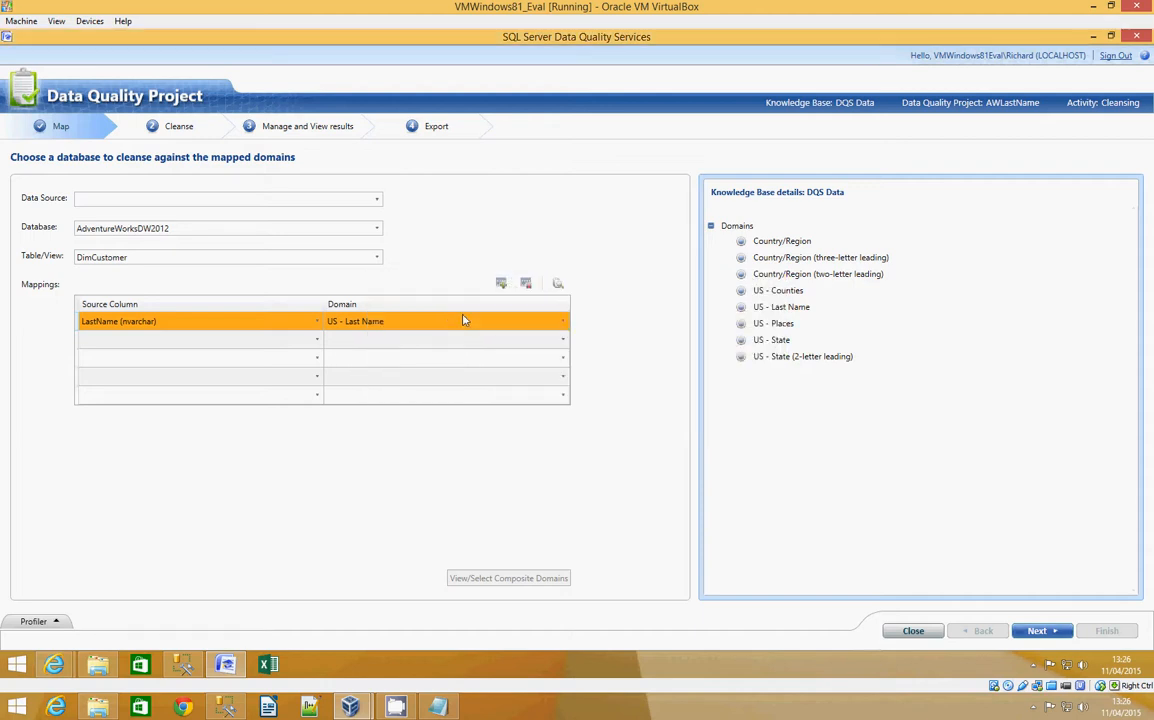
left_click(337, 197)
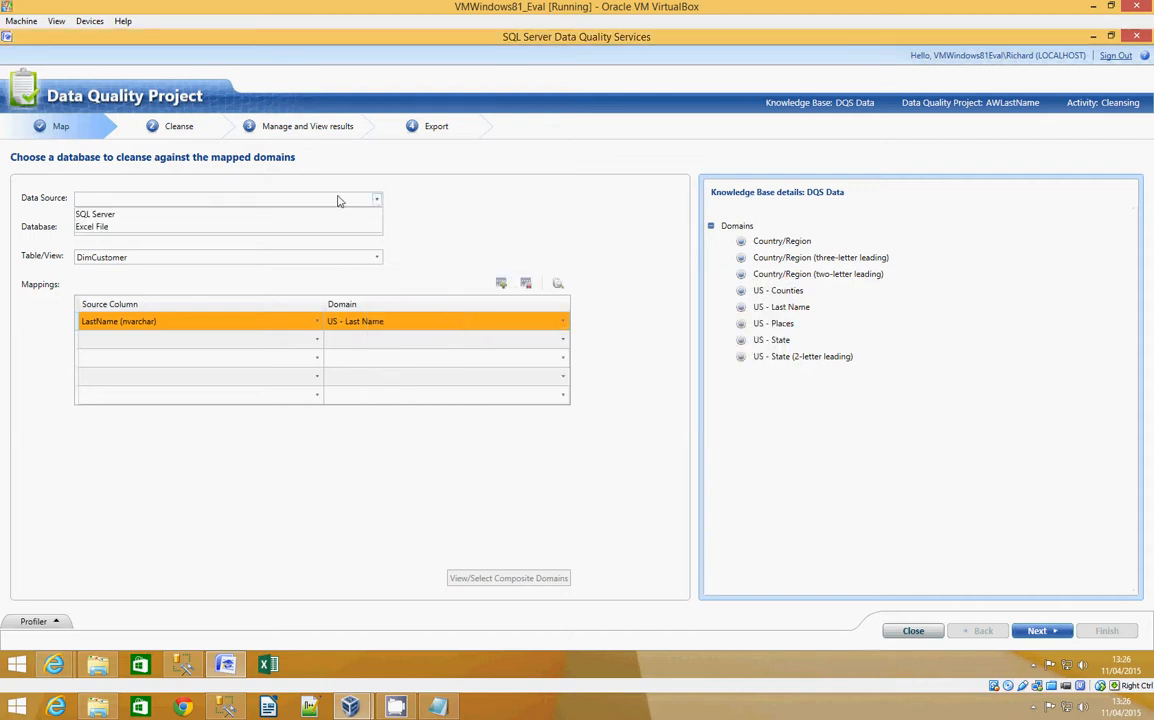
left_click(143, 217)
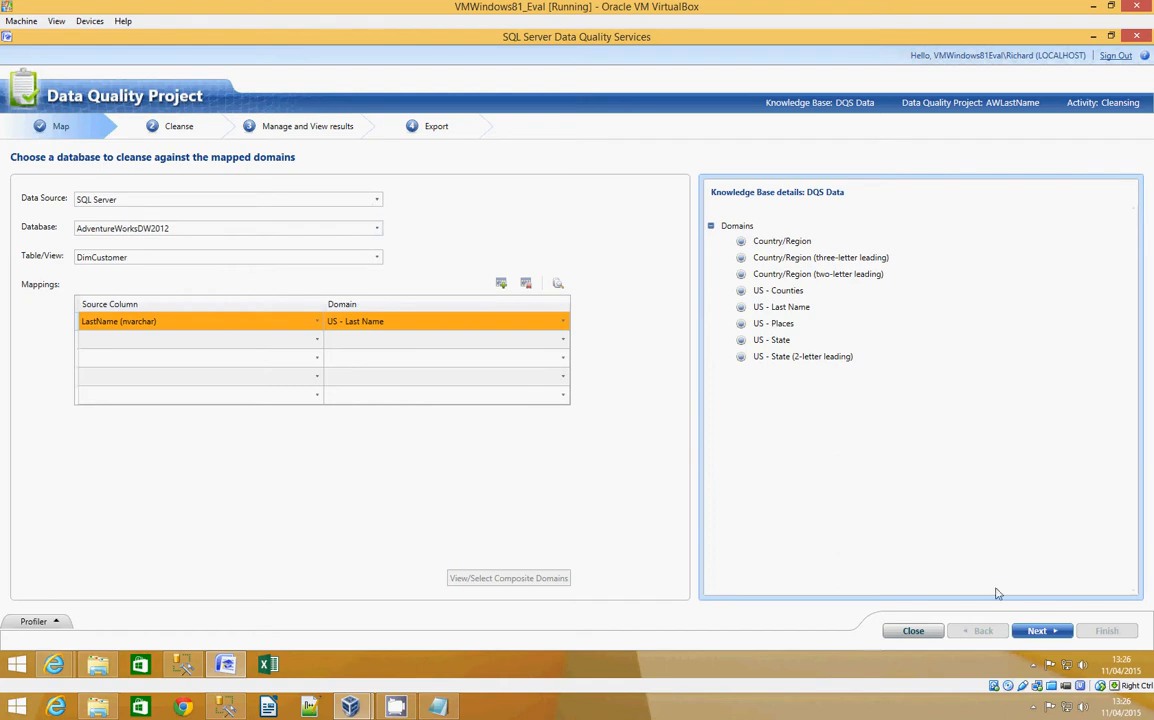
Run the cleansing process on the mapped DimCustomer data and check the profiler's corrected and suggested values.
left_click(1039, 629)
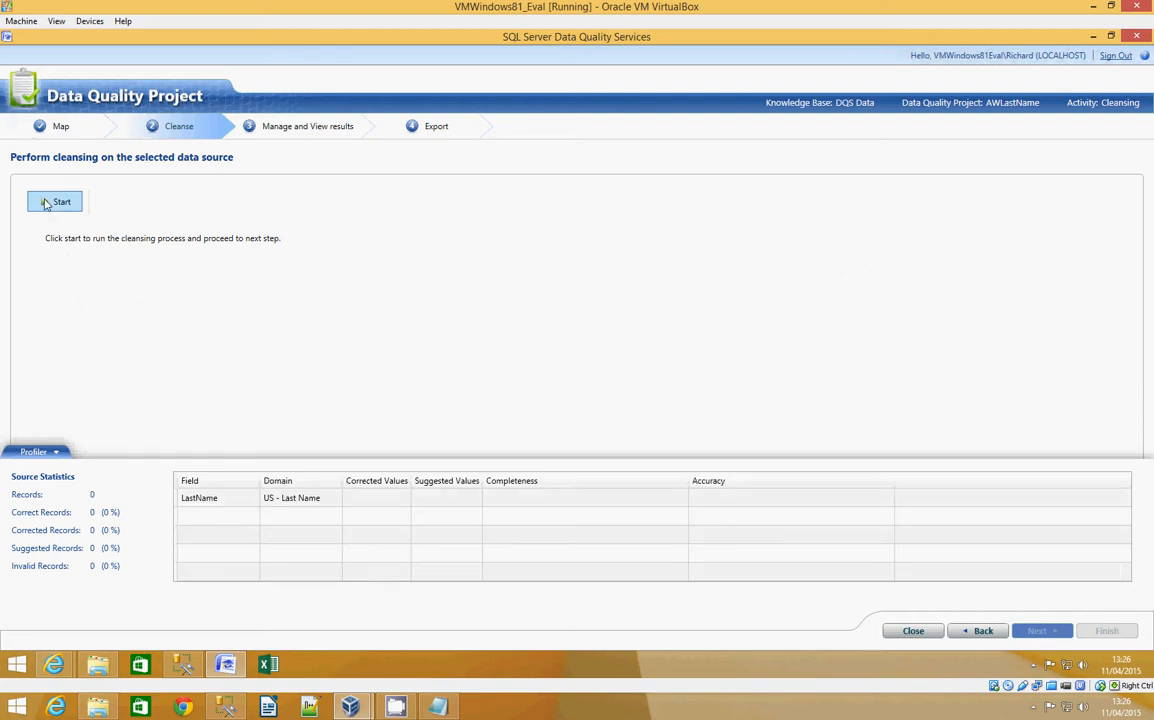
left_click(45, 204)
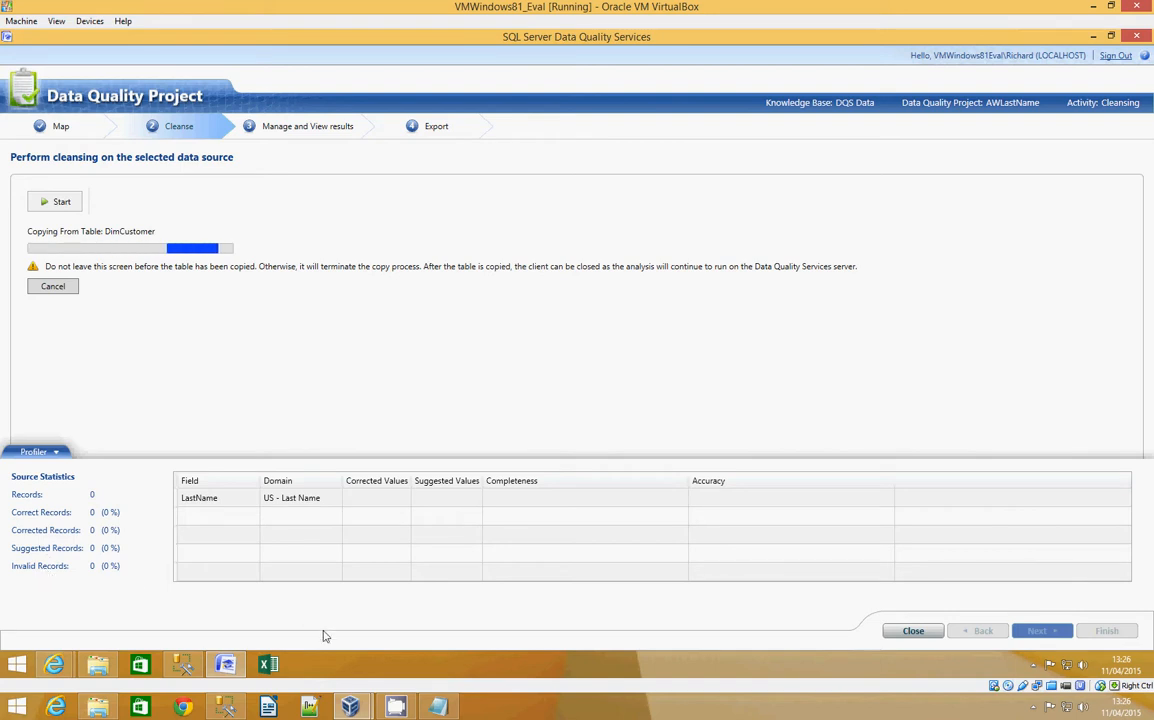
left_click(246, 506)
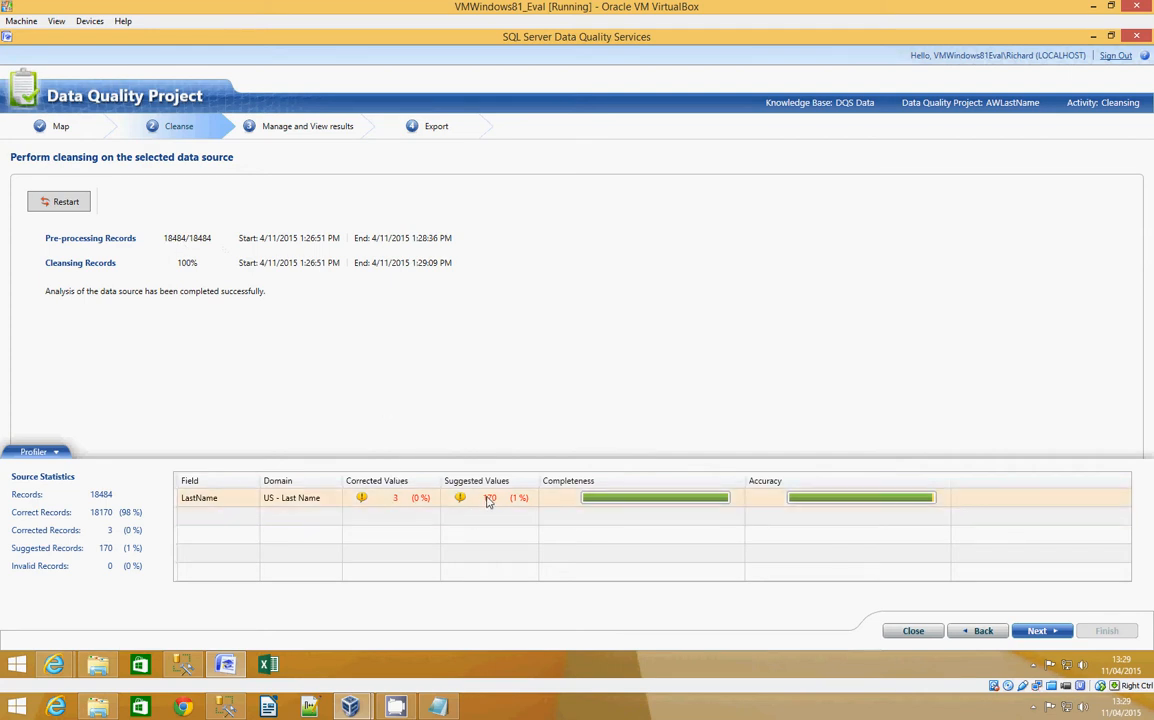
mouse_move(362, 499)
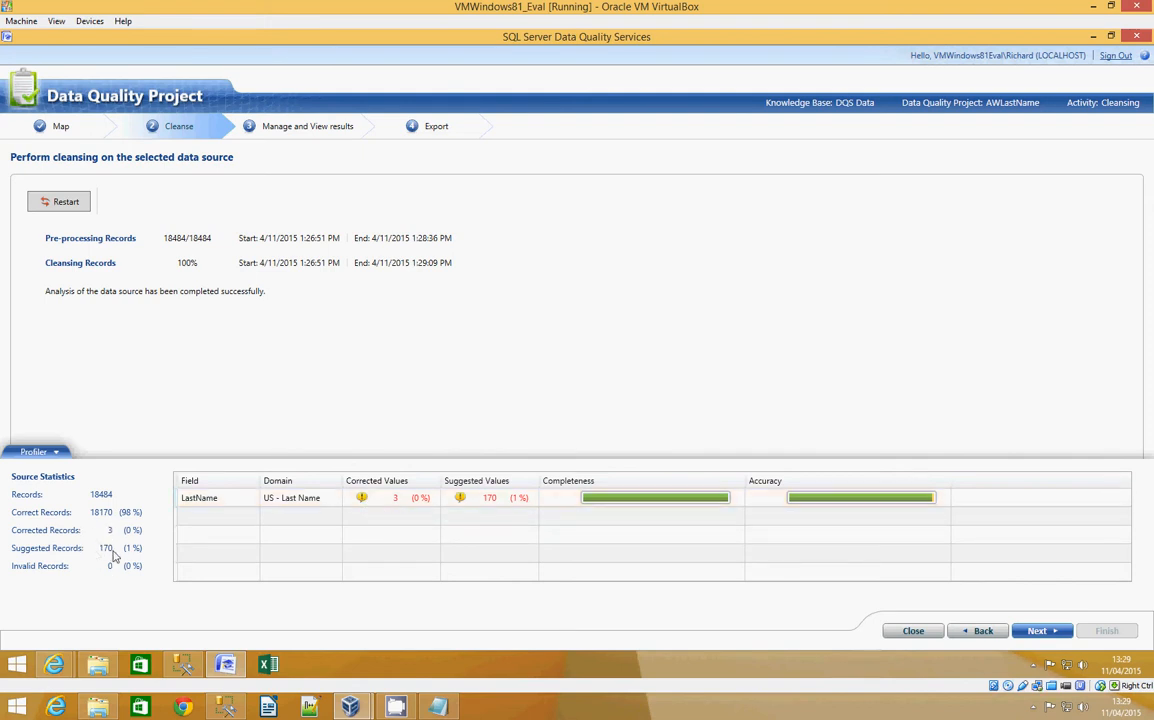
Proceed to the cleansing results and review the suggested, new, invalid, corrected and correct values for US - Last Name.
left_click(1052, 635)
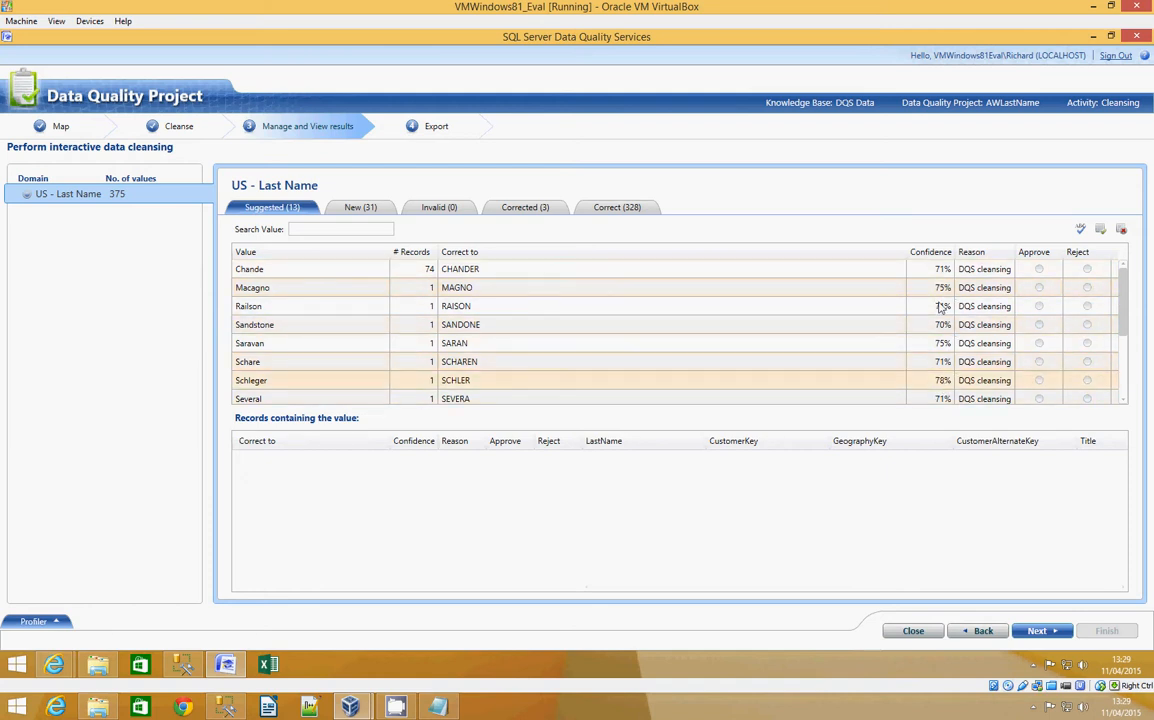
left_click(360, 207)
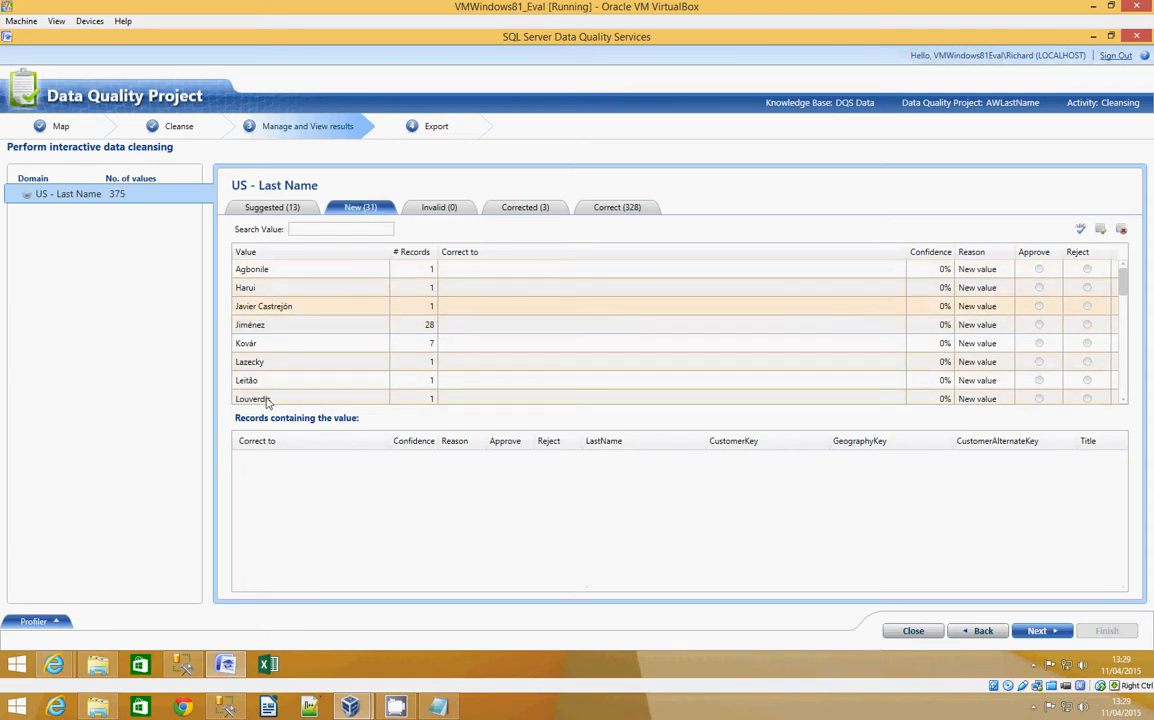
left_click(438, 207)
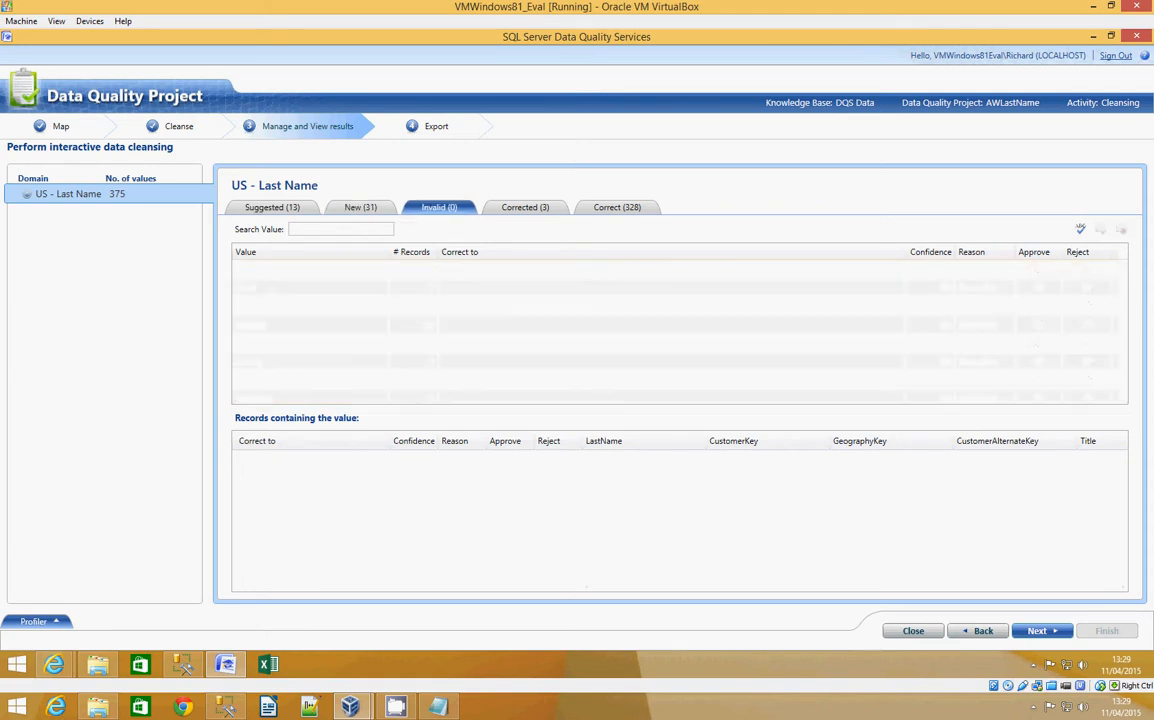
left_click(525, 209)
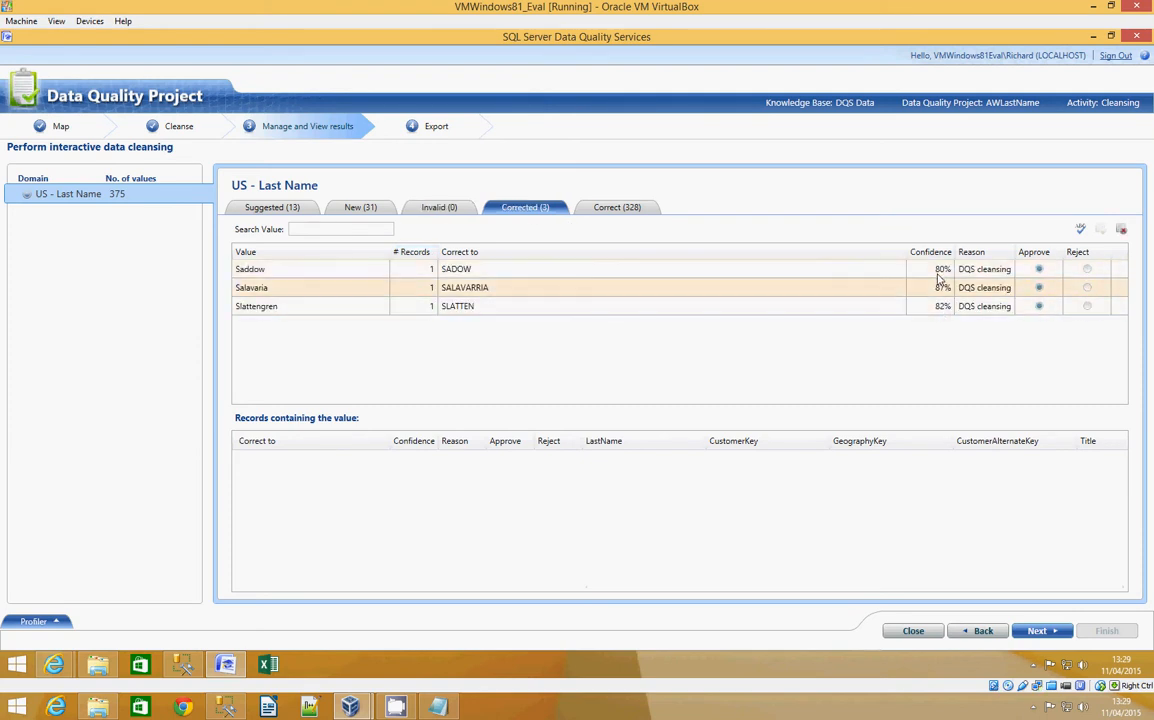
left_click(617, 207)
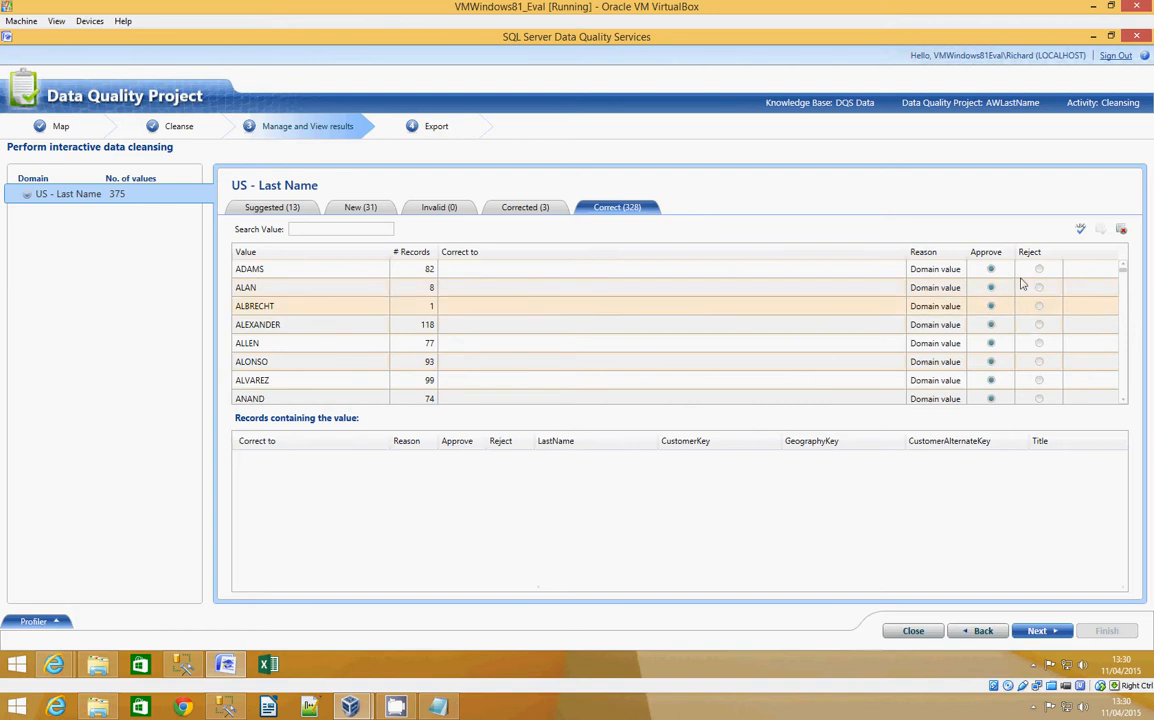
left_click(525, 207)
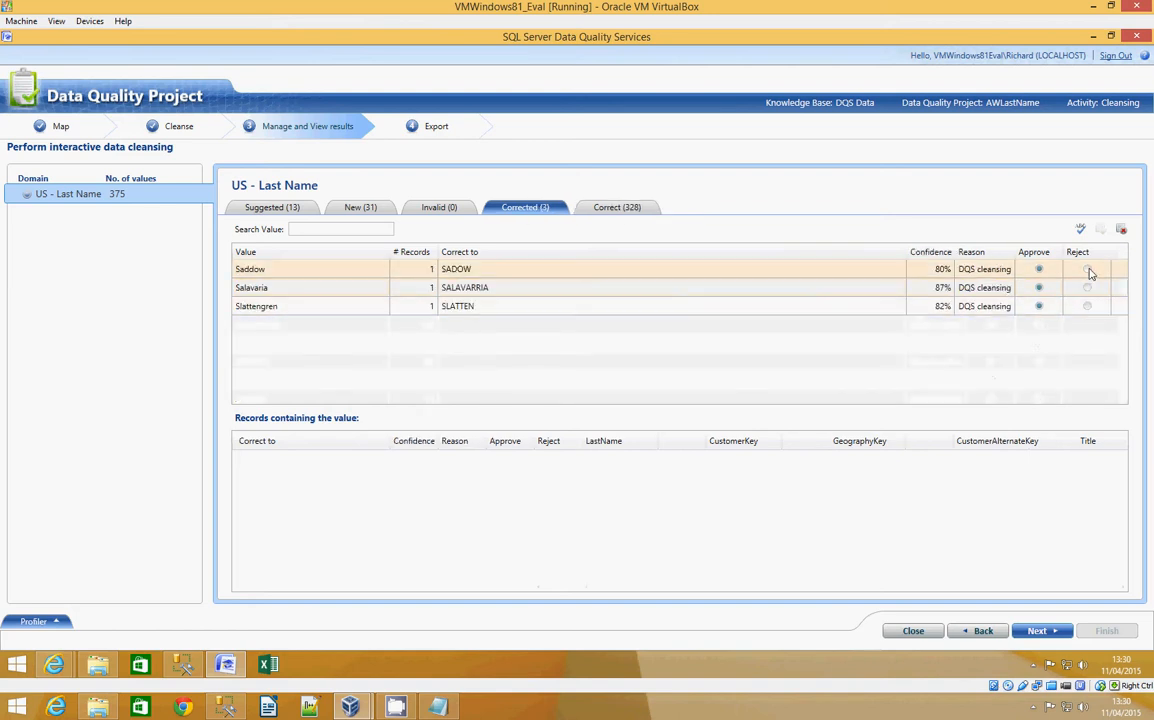
left_click(280, 206)
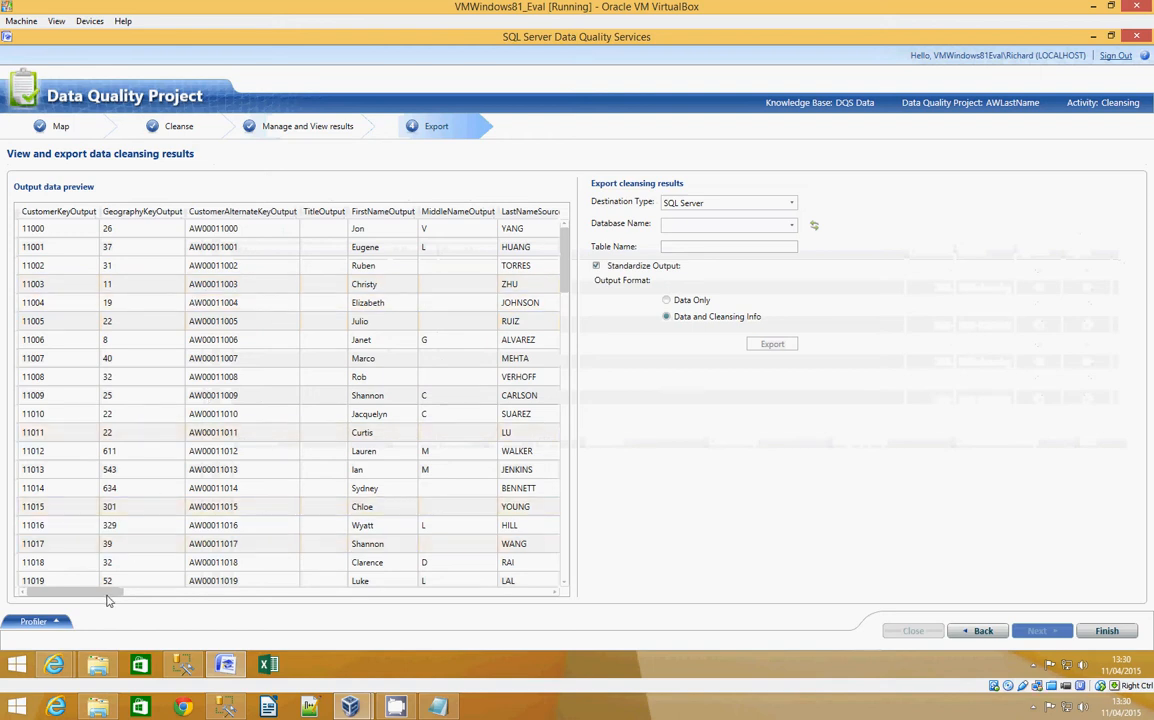
Examine the last name source, output, reason, confidence and status columns in the output data preview.
left_click_drag(108, 600, 187, 604)
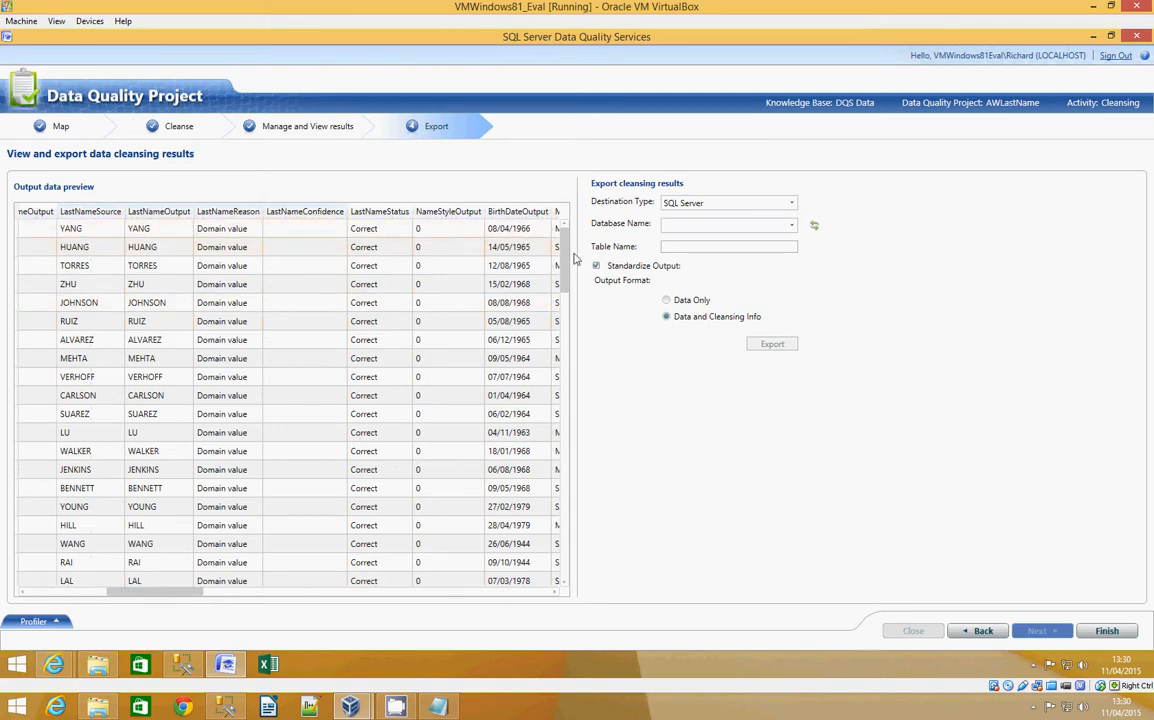
left_click_drag(566, 277, 566, 510)
left_click_drag(587, 350, 569, 204)
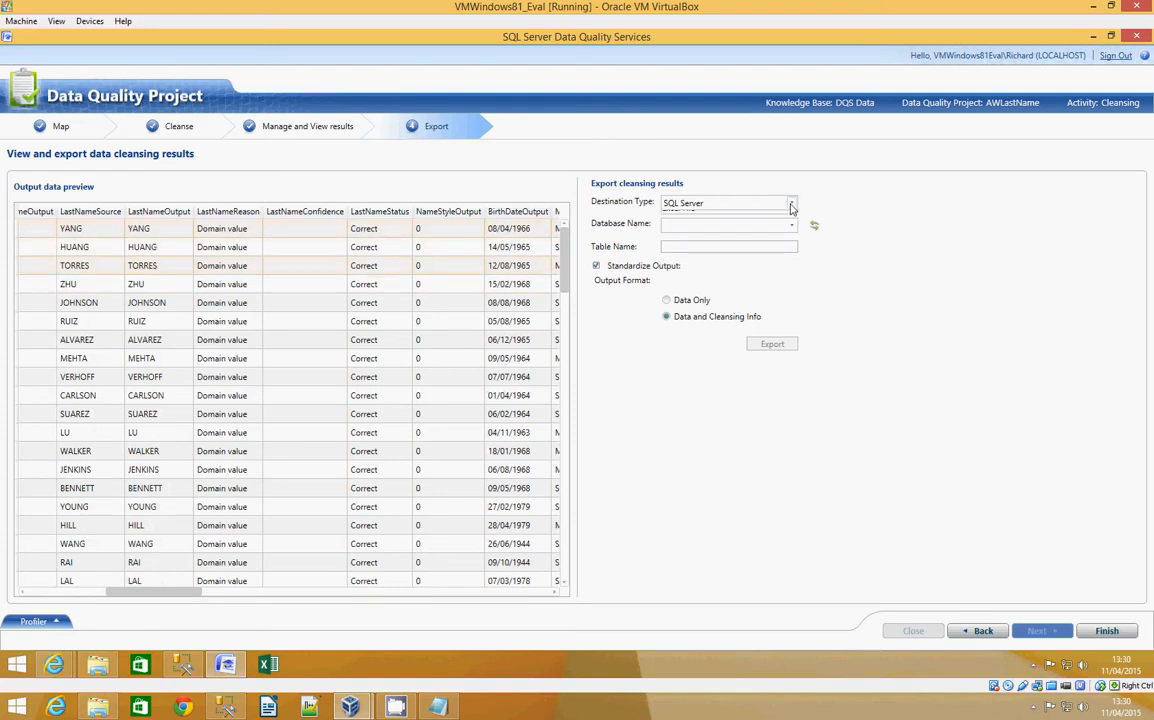
Export the cleansing results to a CSV file named TestCleanse2.csv on the Desktop.
left_click(786, 204)
left_click(706, 231)
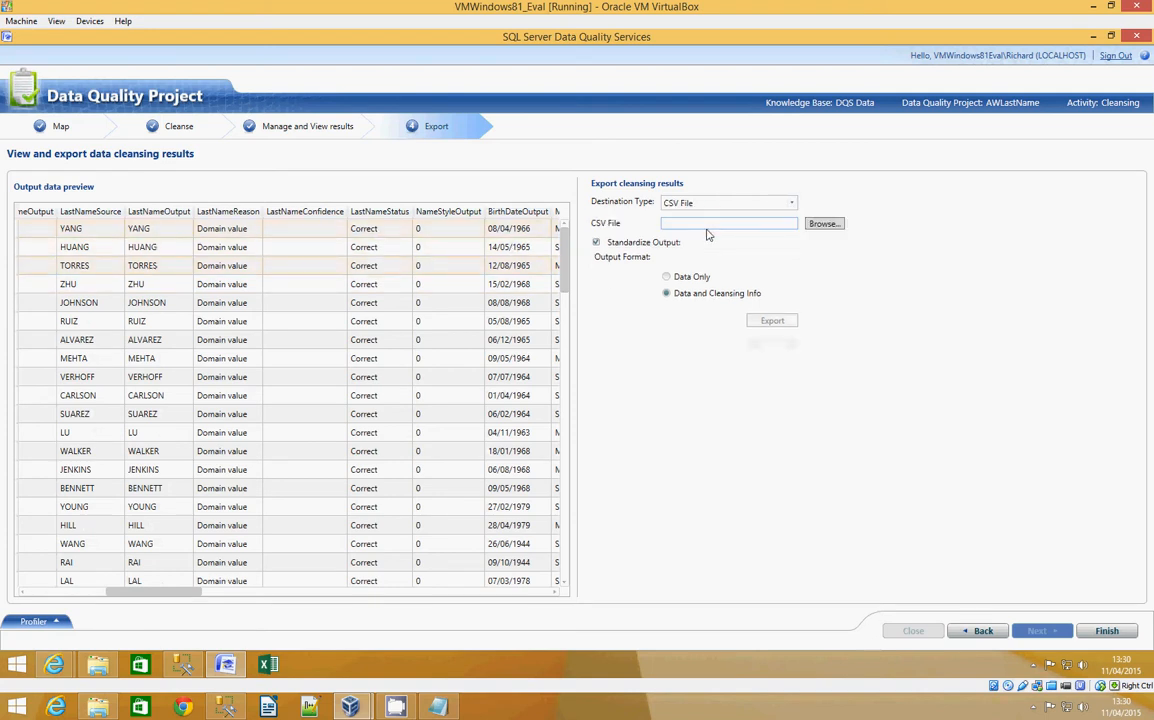
left_click(831, 225)
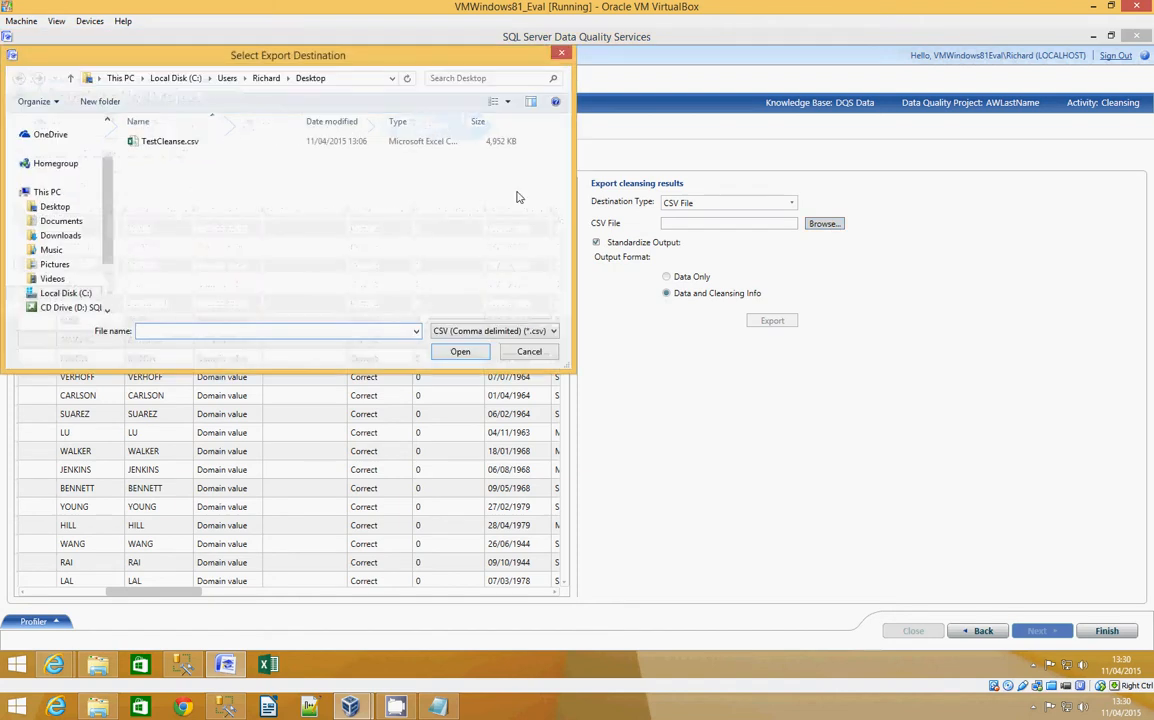
left_click(162, 143)
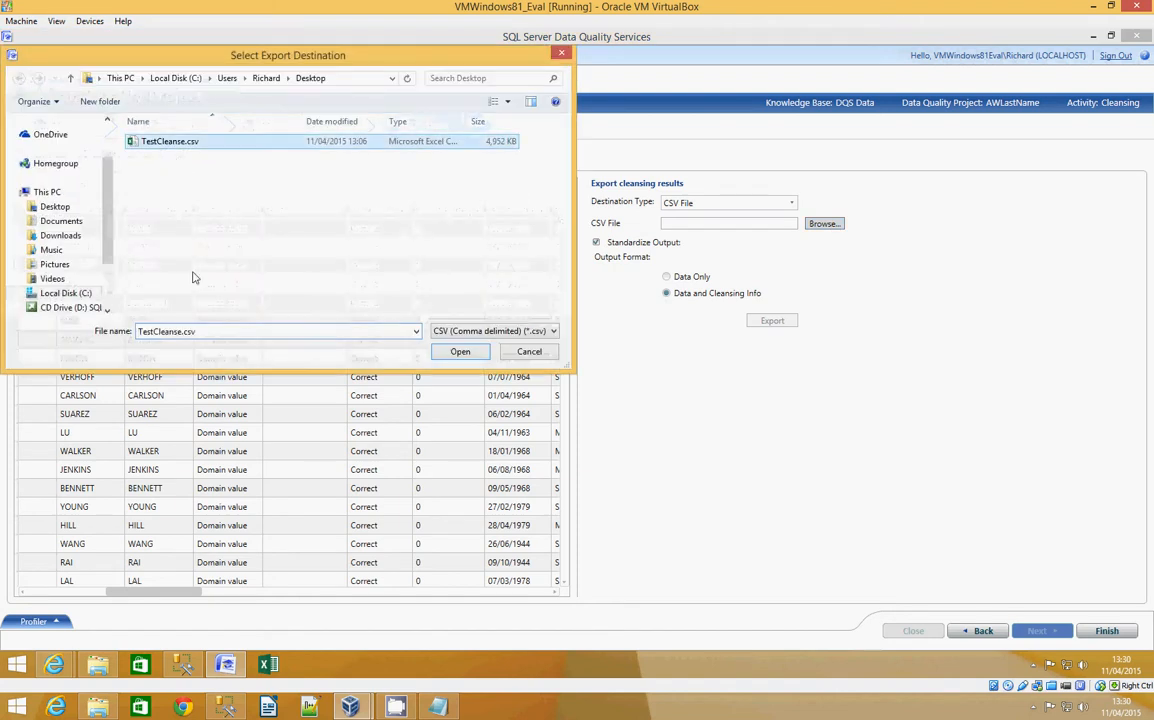
left_click(214, 336)
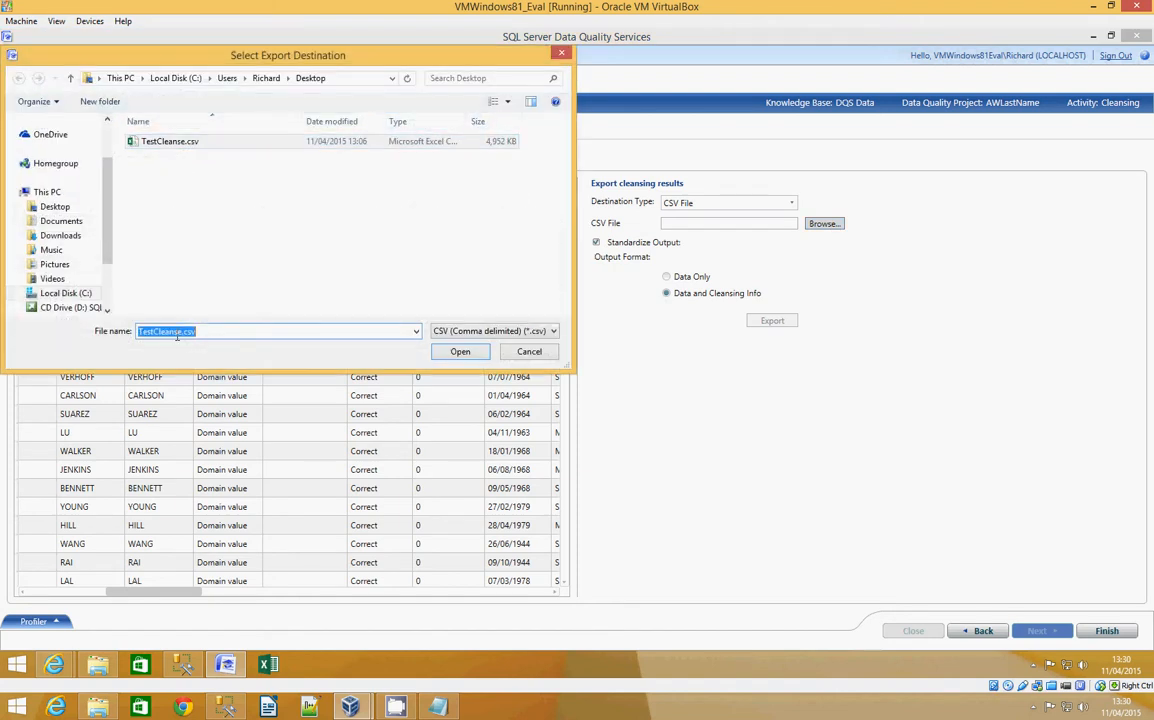
left_click(183, 333)
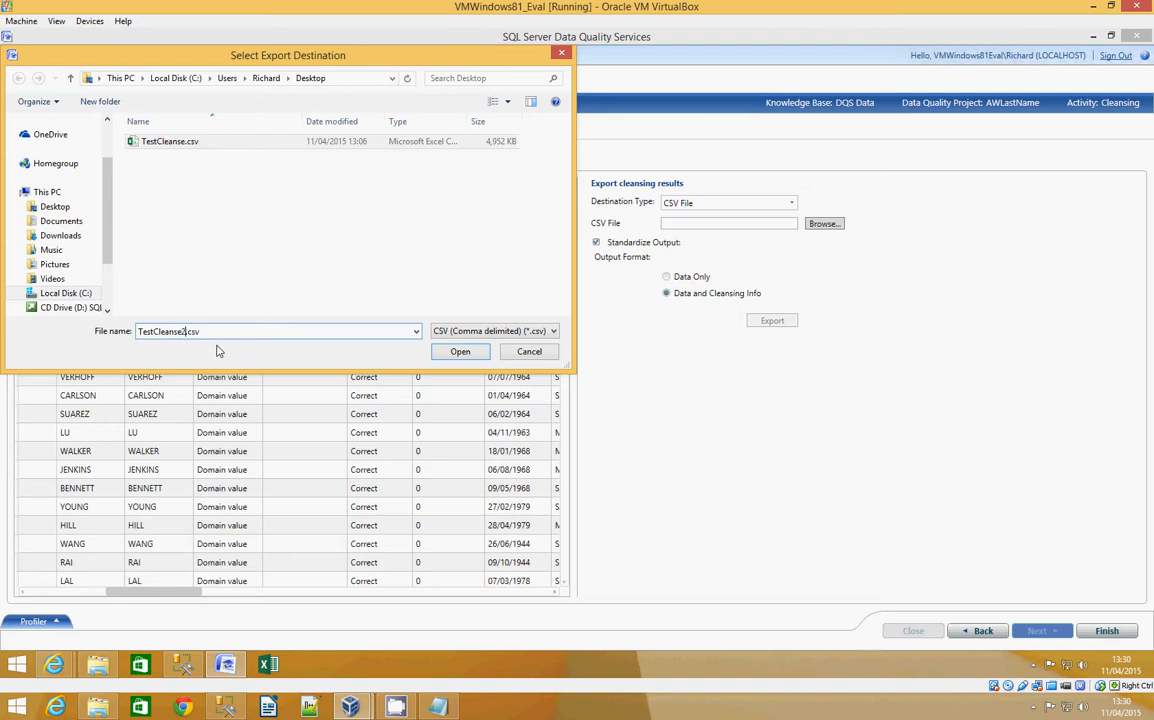
left_click(459, 352)
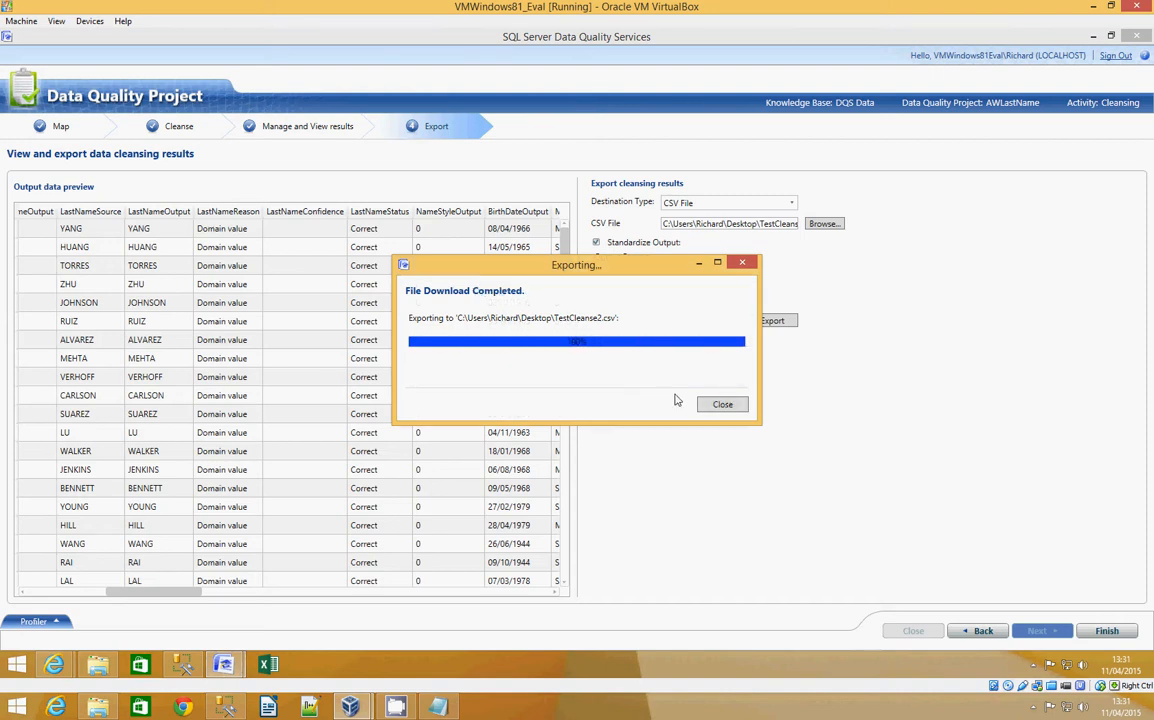
Close the completed export, finish the project and minimize the Data Quality Services window to show the desktop.
left_click(721, 404)
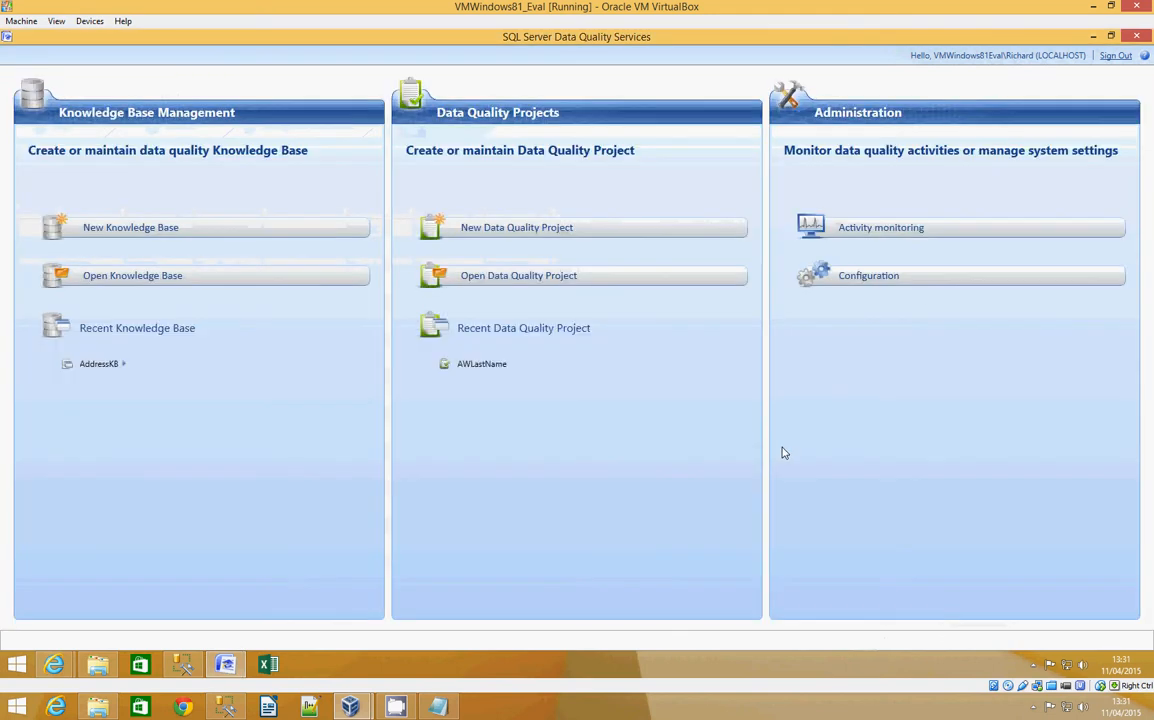
left_click(1093, 37)
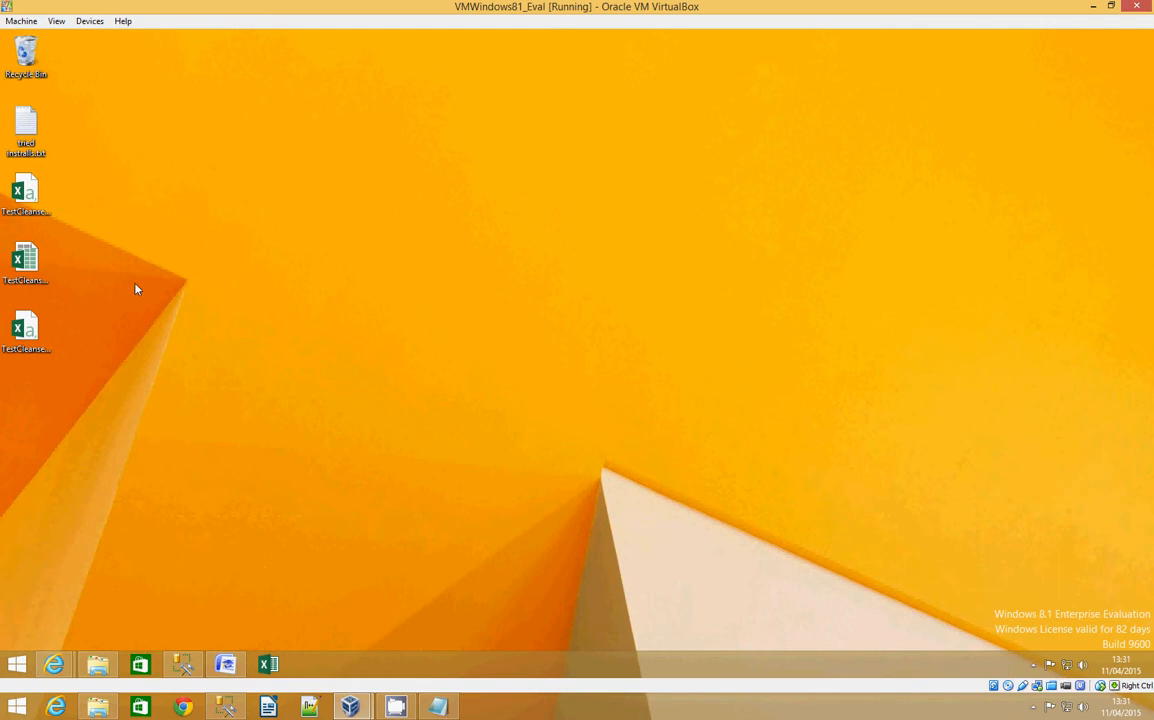
Open the exported TestCleanse2.csv file from the desktop.
left_click(22, 192)
left_click(31, 262)
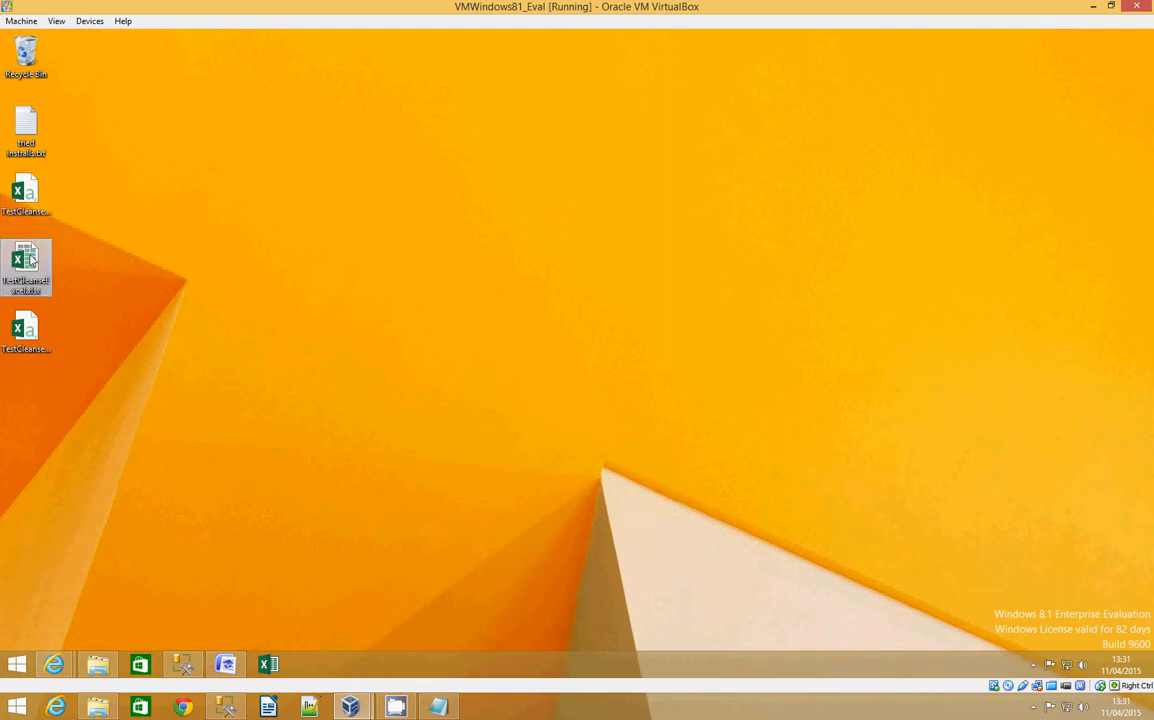
left_click(24, 335)
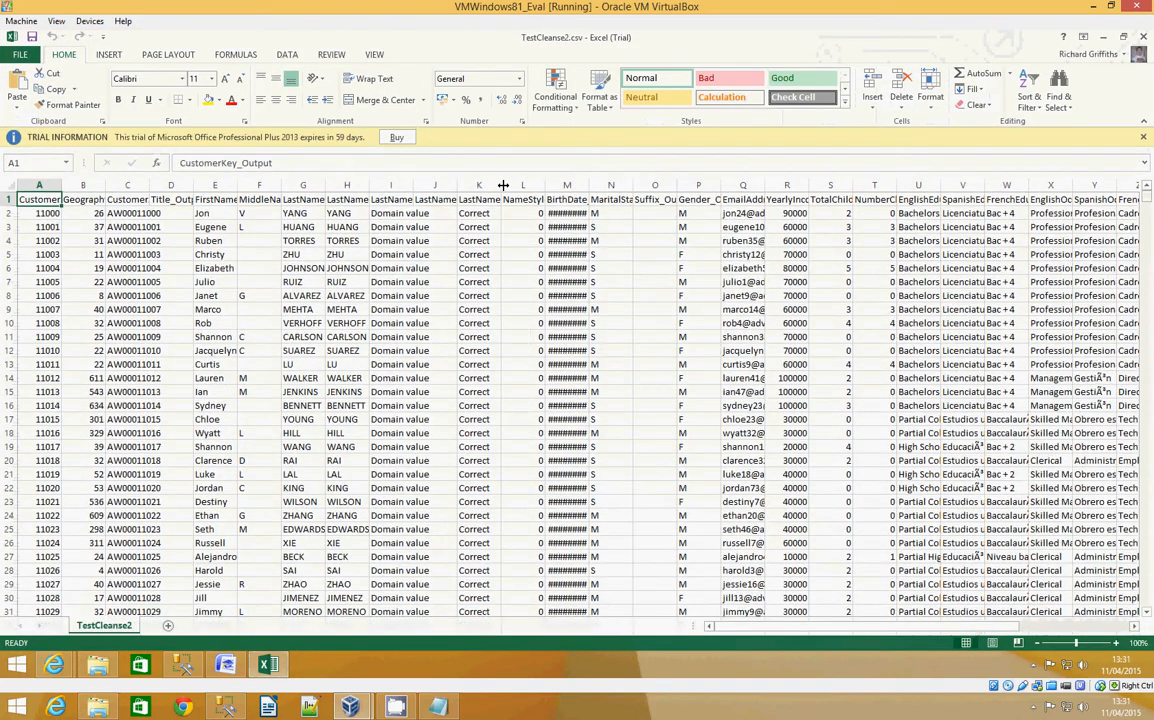
Auto-fit the widths of the LastName source, output, reason, confidence and status columns so their full headings can be read.
double_click(457, 185)
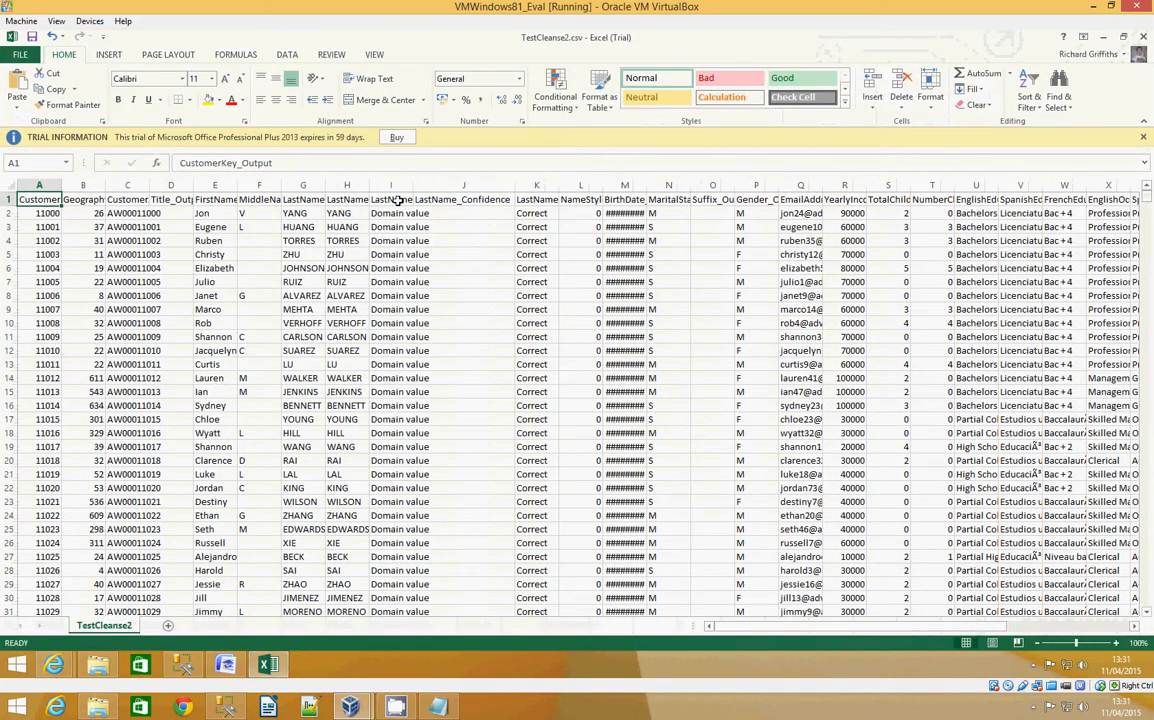
double_click(369, 185)
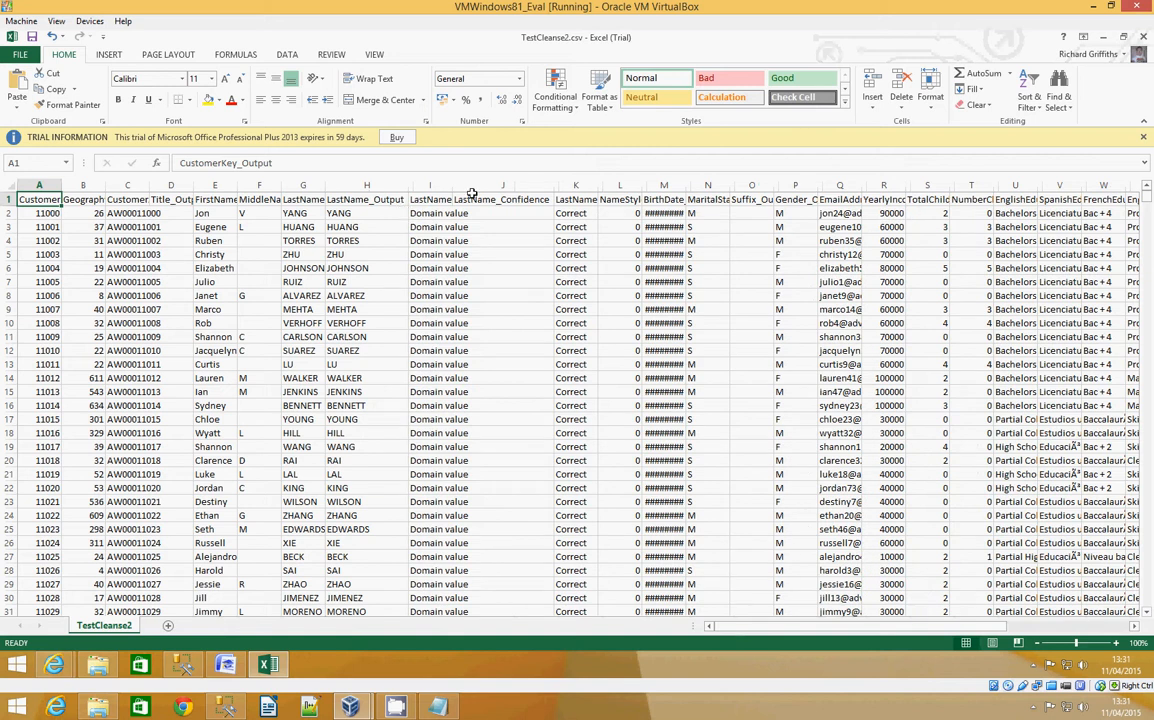
double_click(598, 185)
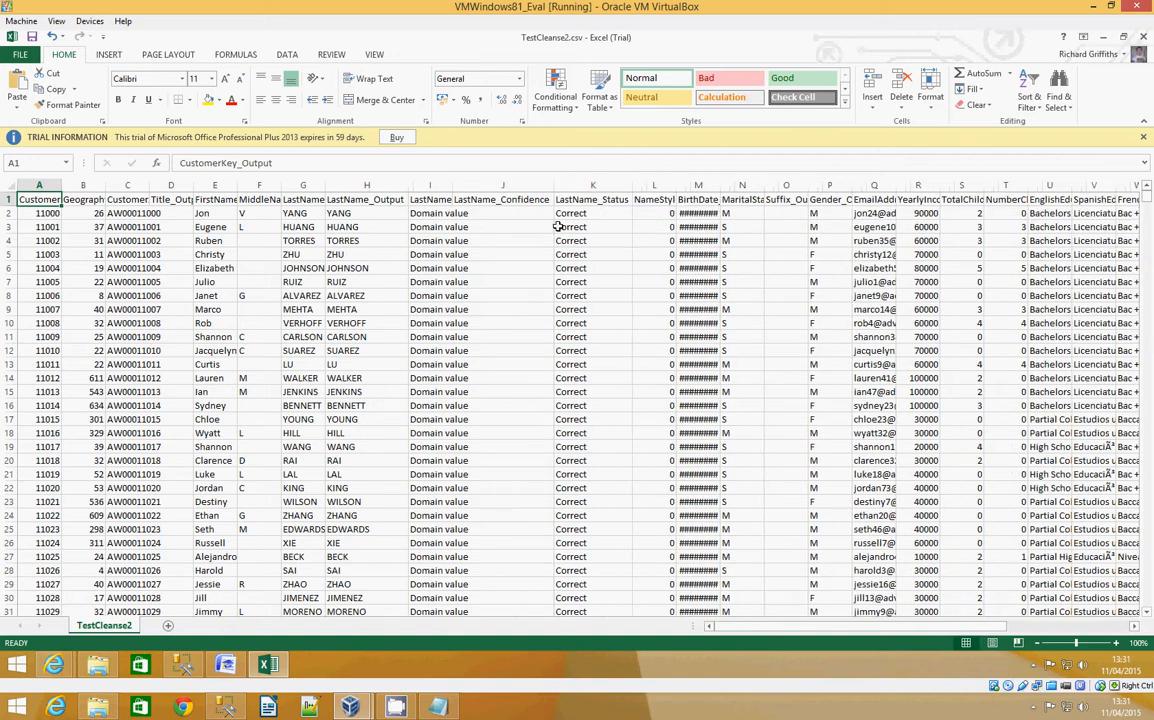
double_click(324, 185)
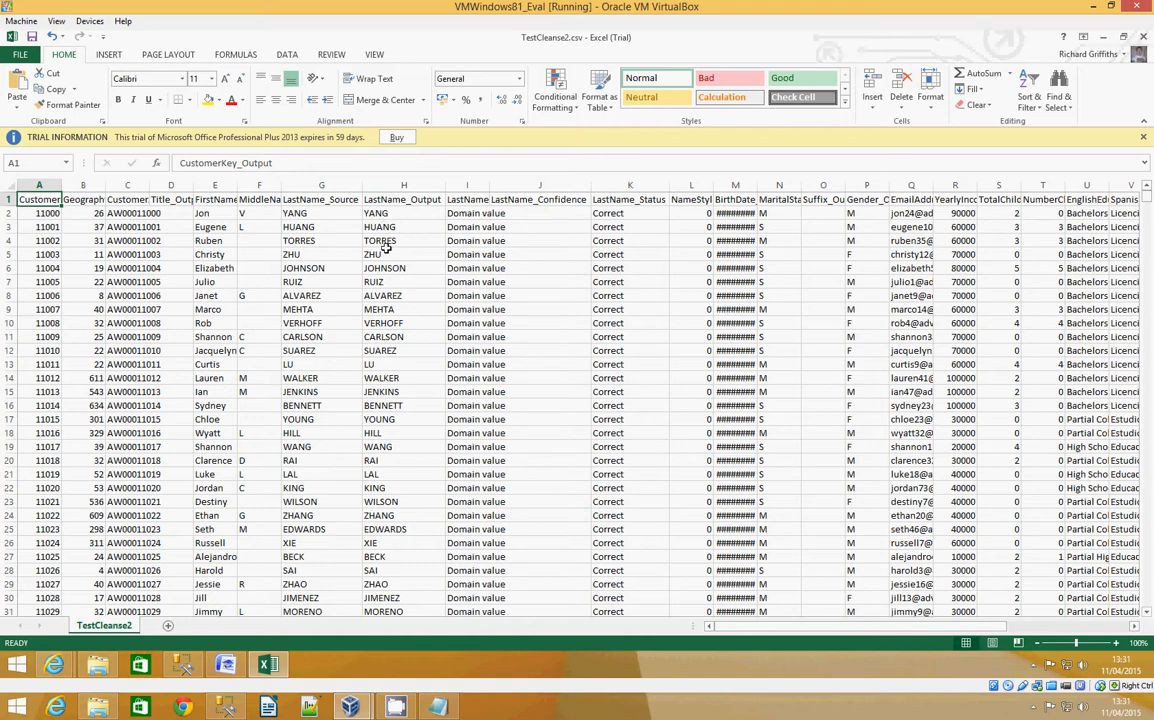
double_click(488, 185)
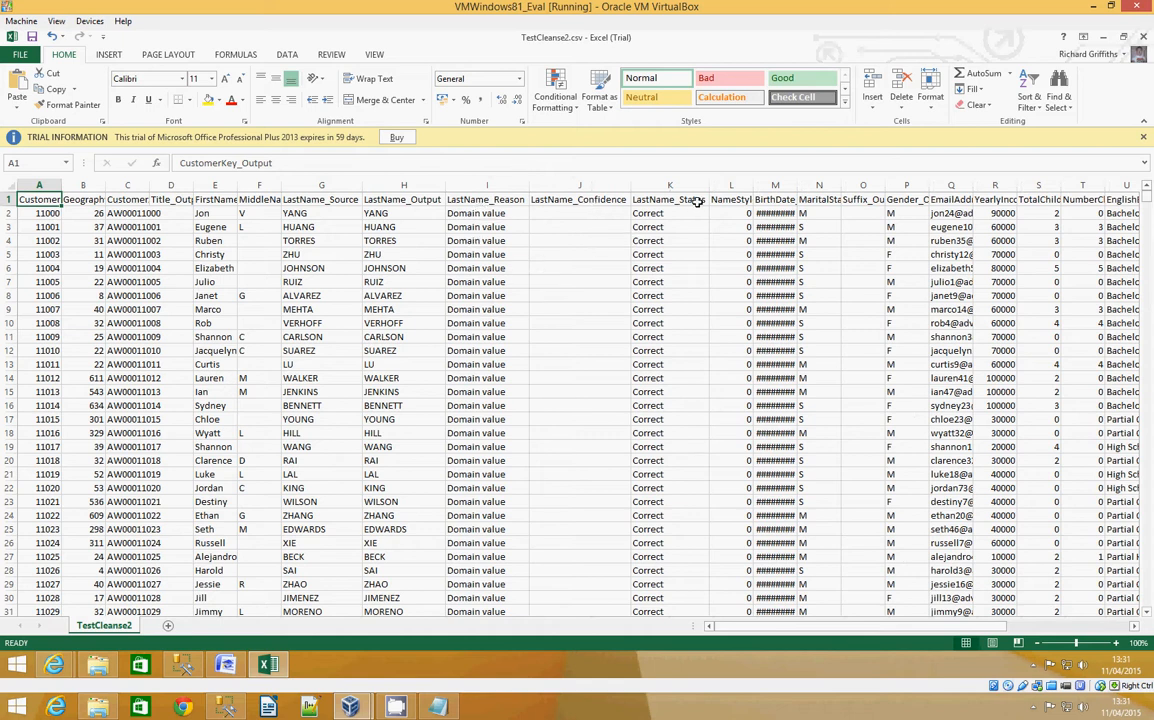
Add a filter to the header row and show only the rows whose LastName_Status is Corrected.
left_click(638, 198)
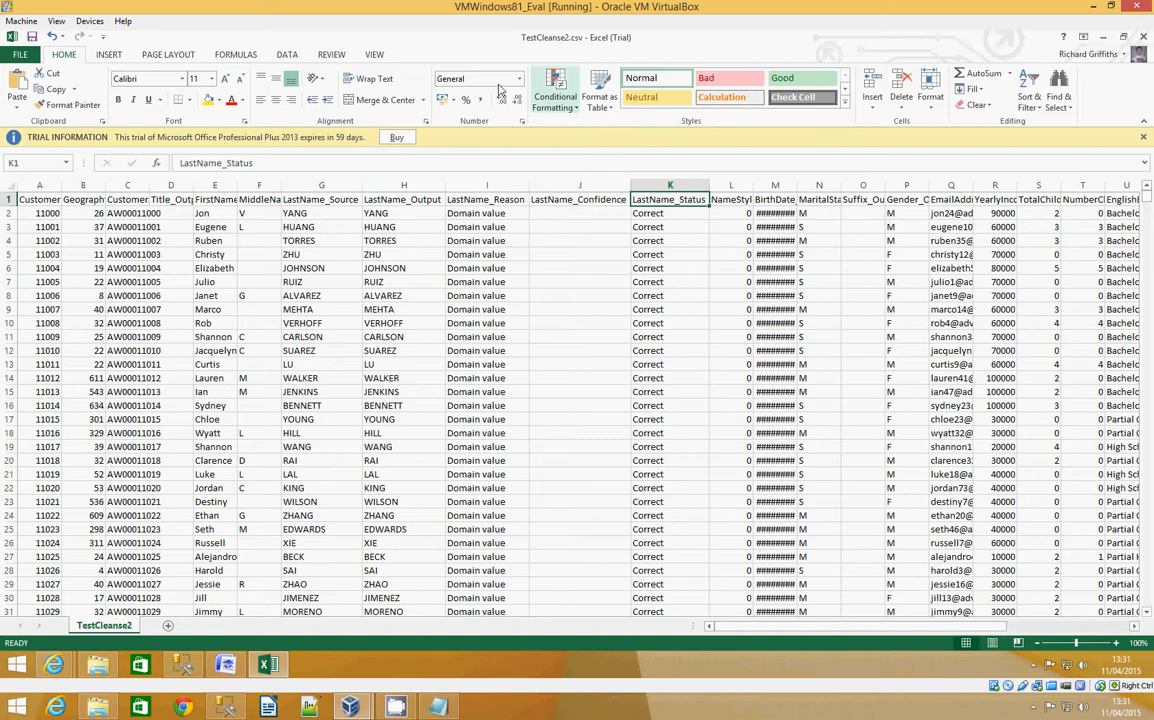
left_click(290, 56)
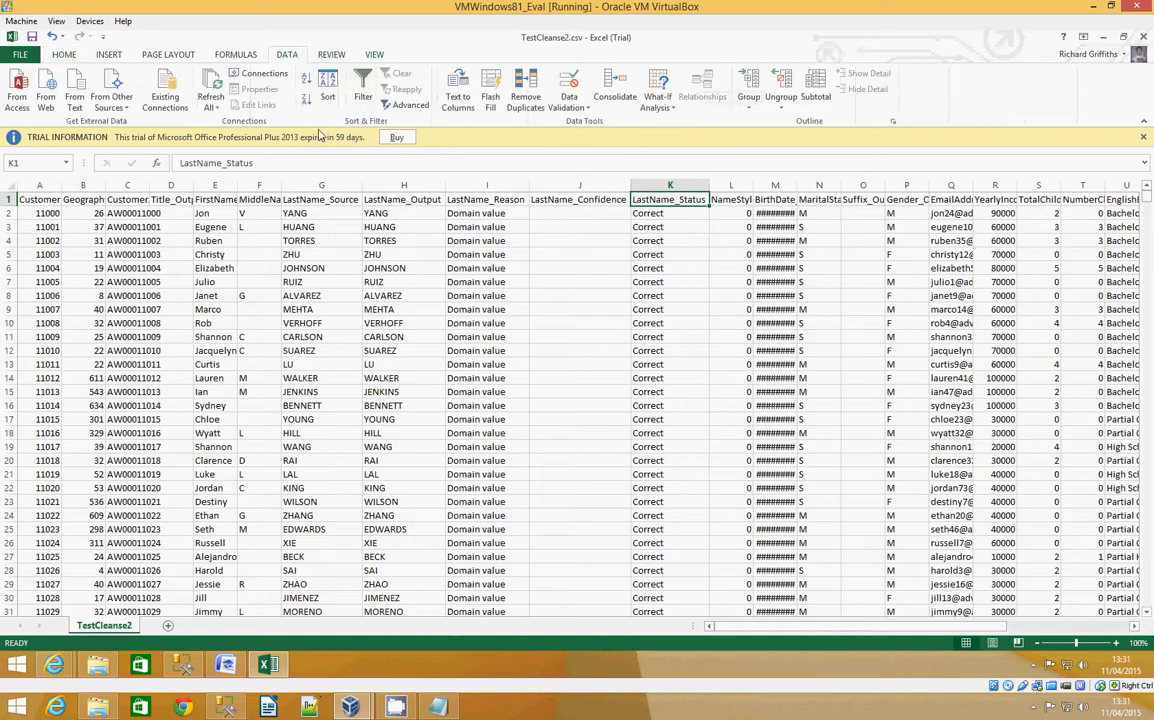
left_click(363, 85)
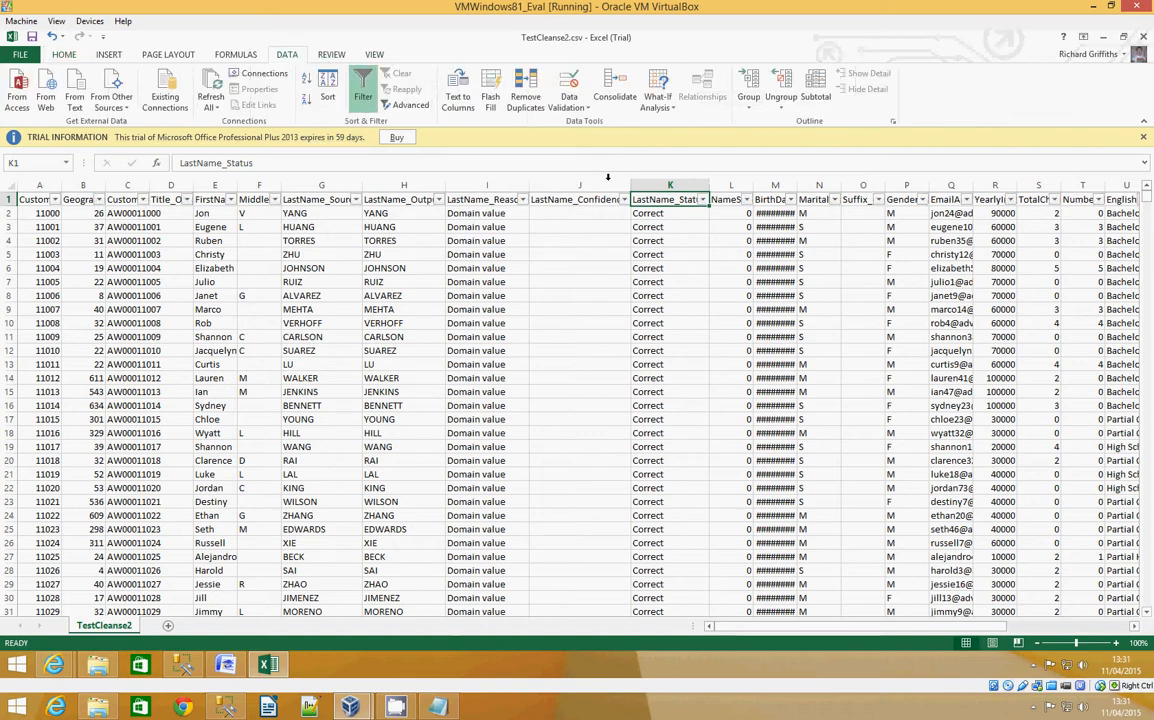
left_click(703, 199)
left_click(580, 332)
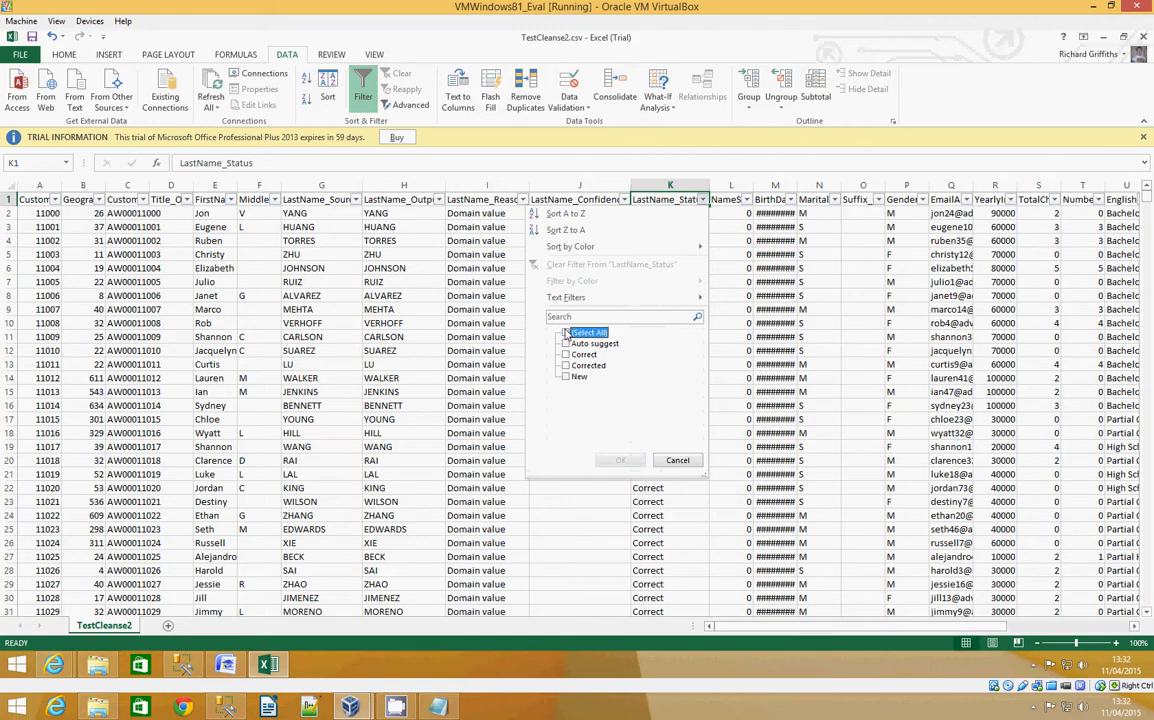
left_click(586, 365)
left_click(620, 460)
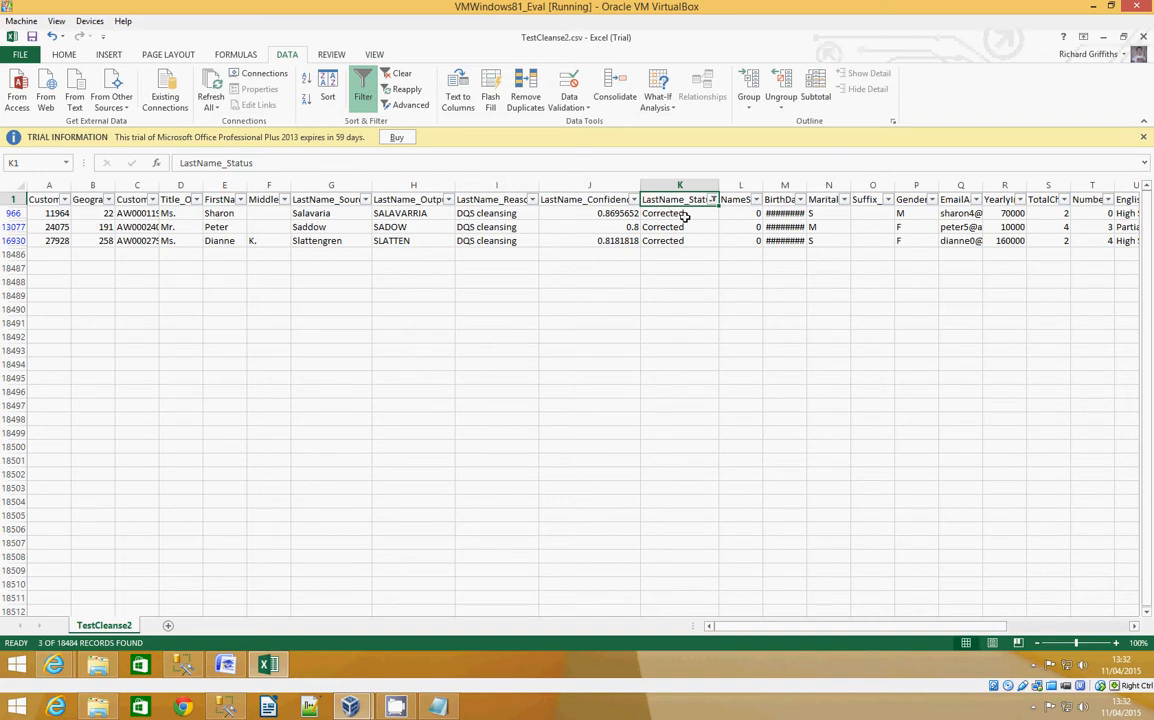
Switch to Data Quality Services, leave the AWLastName project and open activity monitoring.
left_click(227, 667)
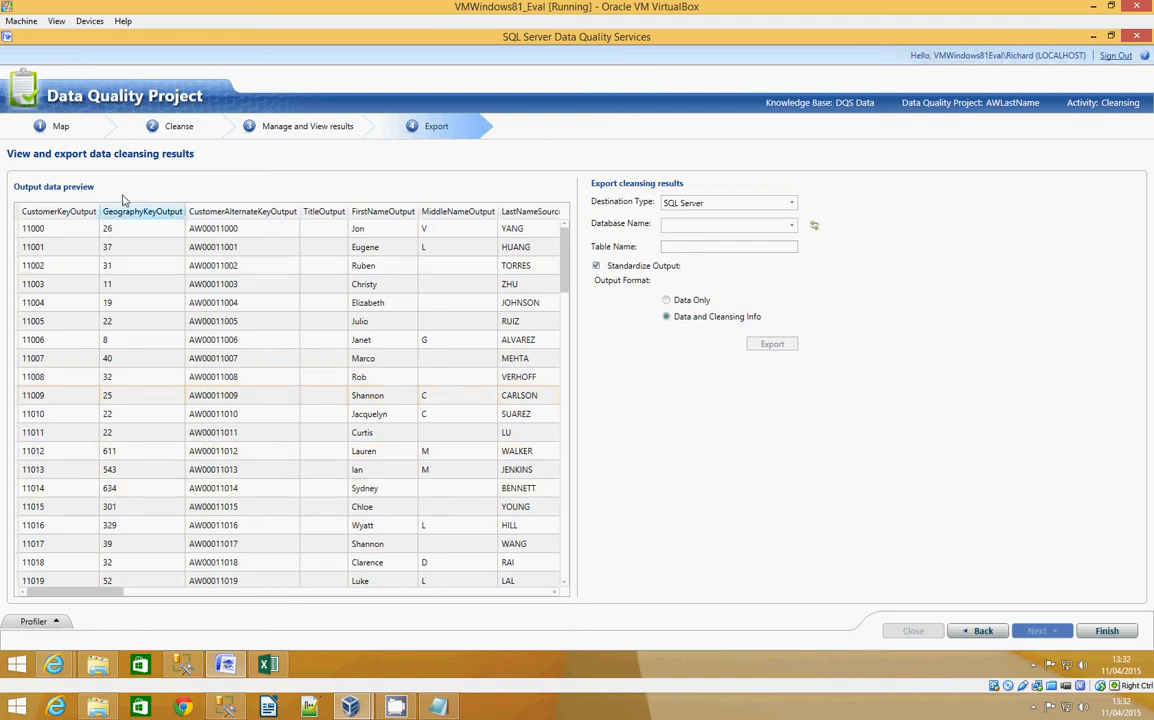
left_click(40, 622)
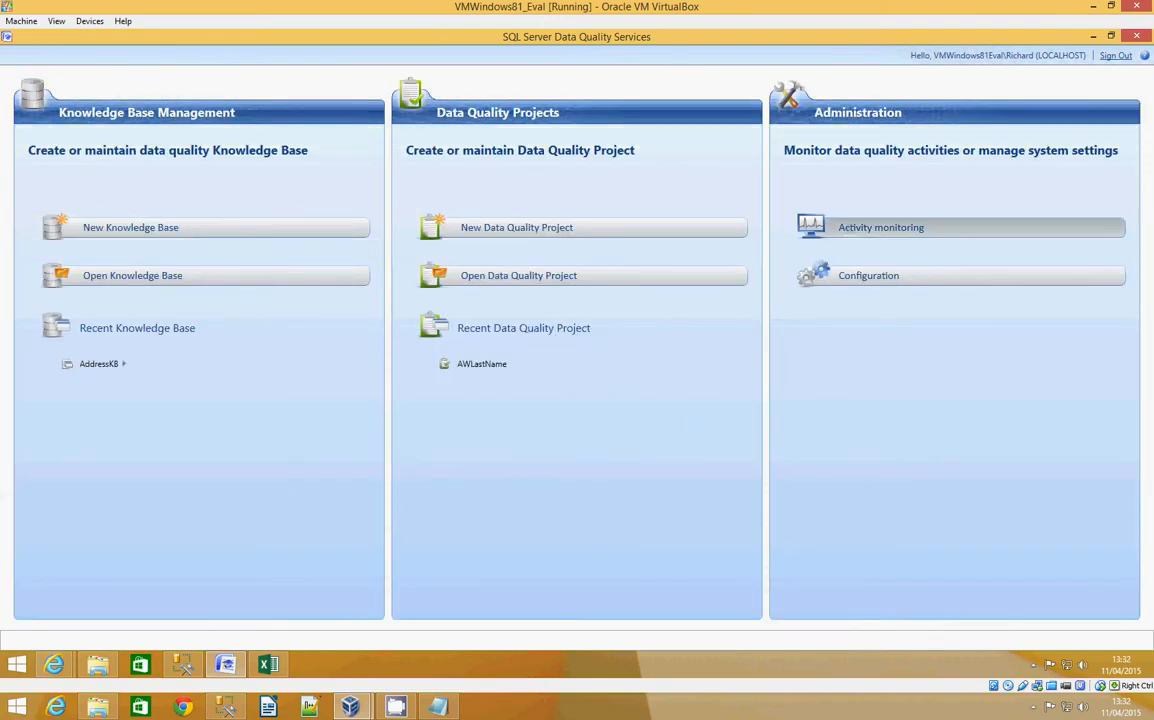
left_click(824, 226)
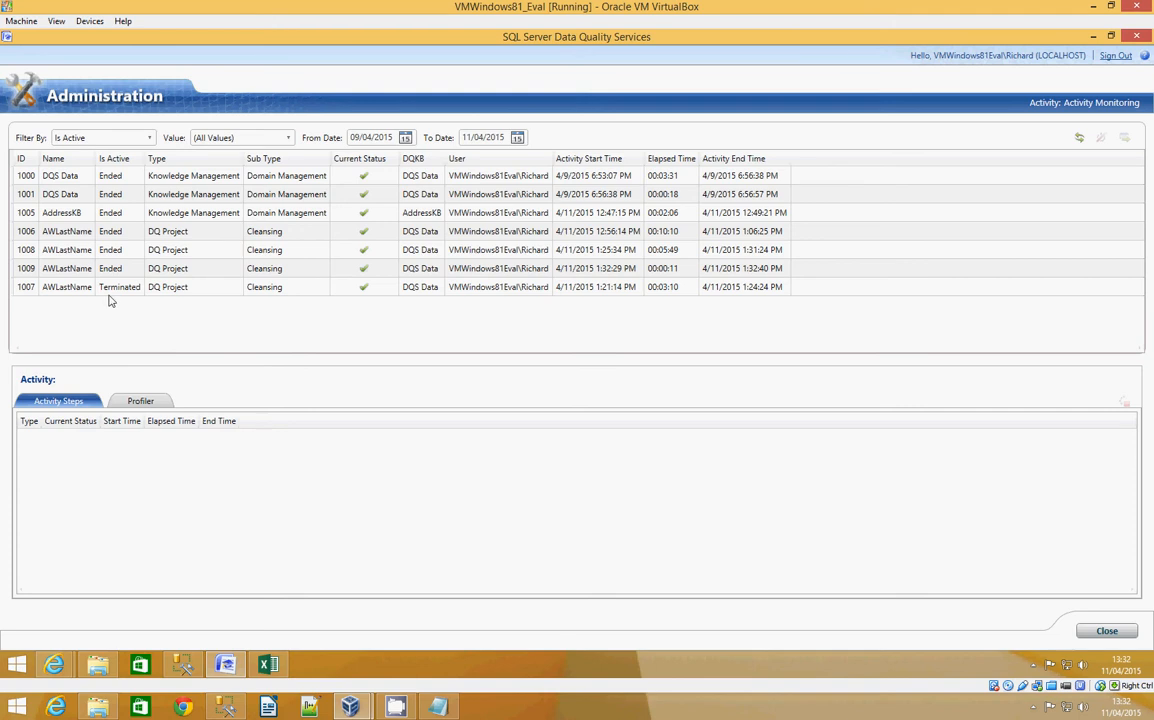
Check the terminated AWLastName activity 1007, and examine the profiler statistics of the AWLastName cleansing activity 1009.
left_click(67, 288)
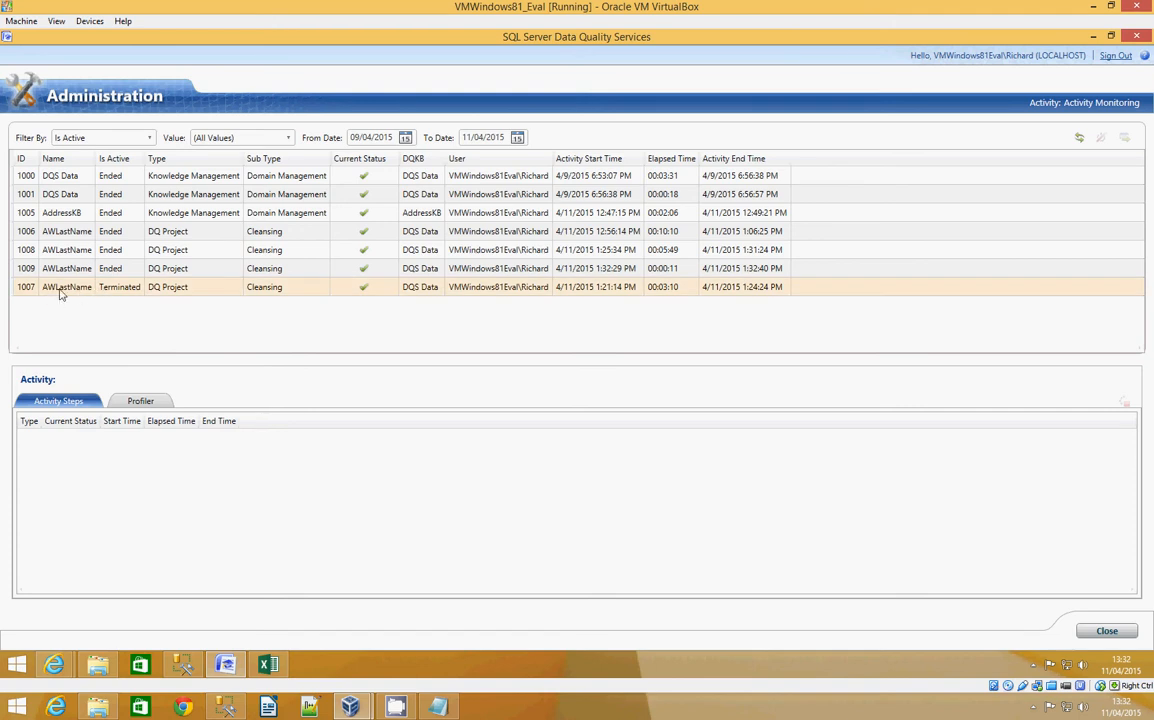
left_click(60, 293)
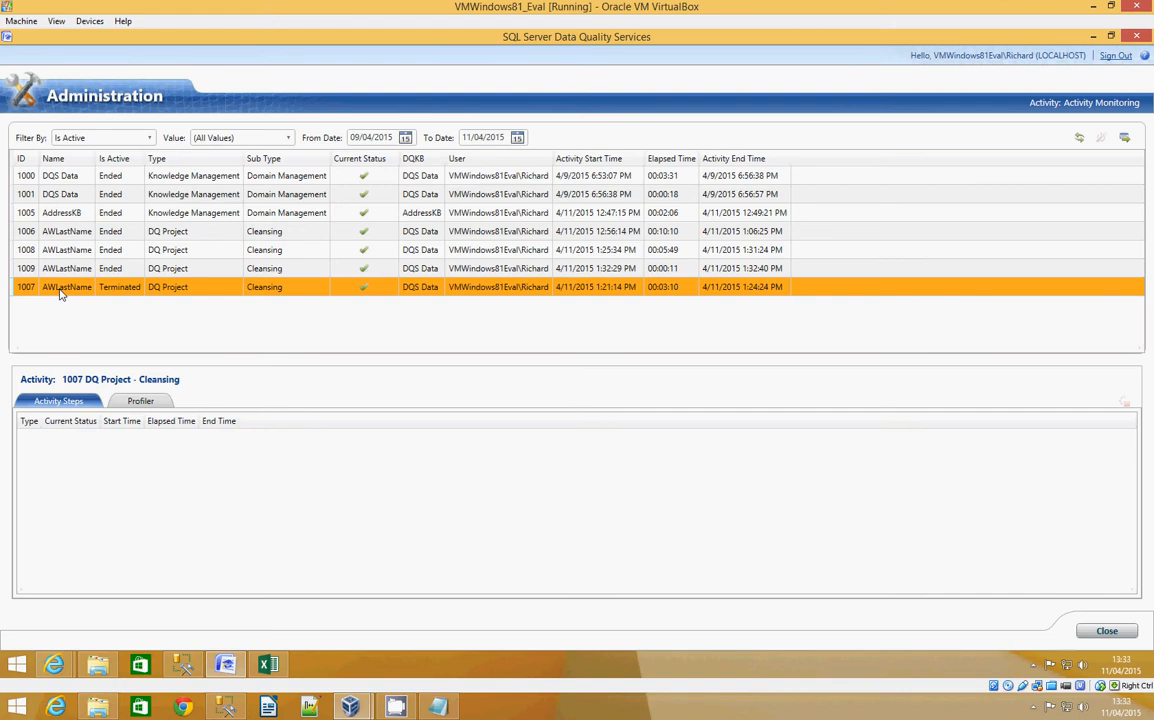
left_click(35, 270)
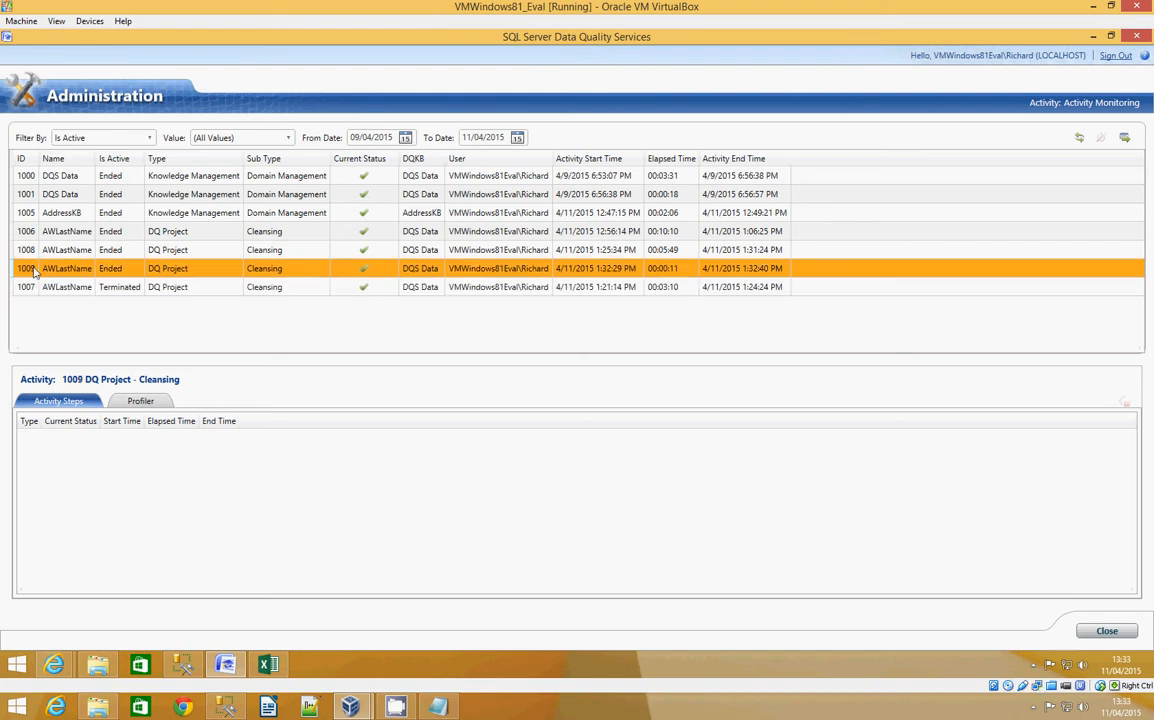
left_click(157, 401)
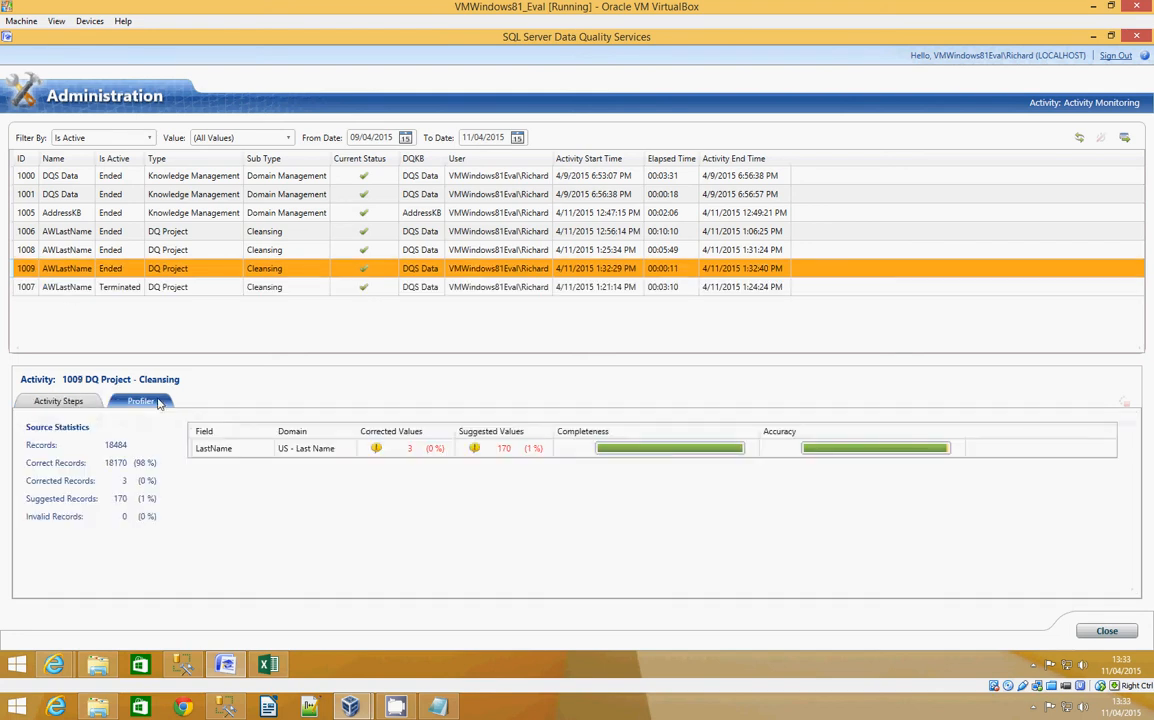
Export activity 1009 to an Excel workbook named ExcelOutpuit on the Desktop and close activity monitoring.
left_click(1124, 137)
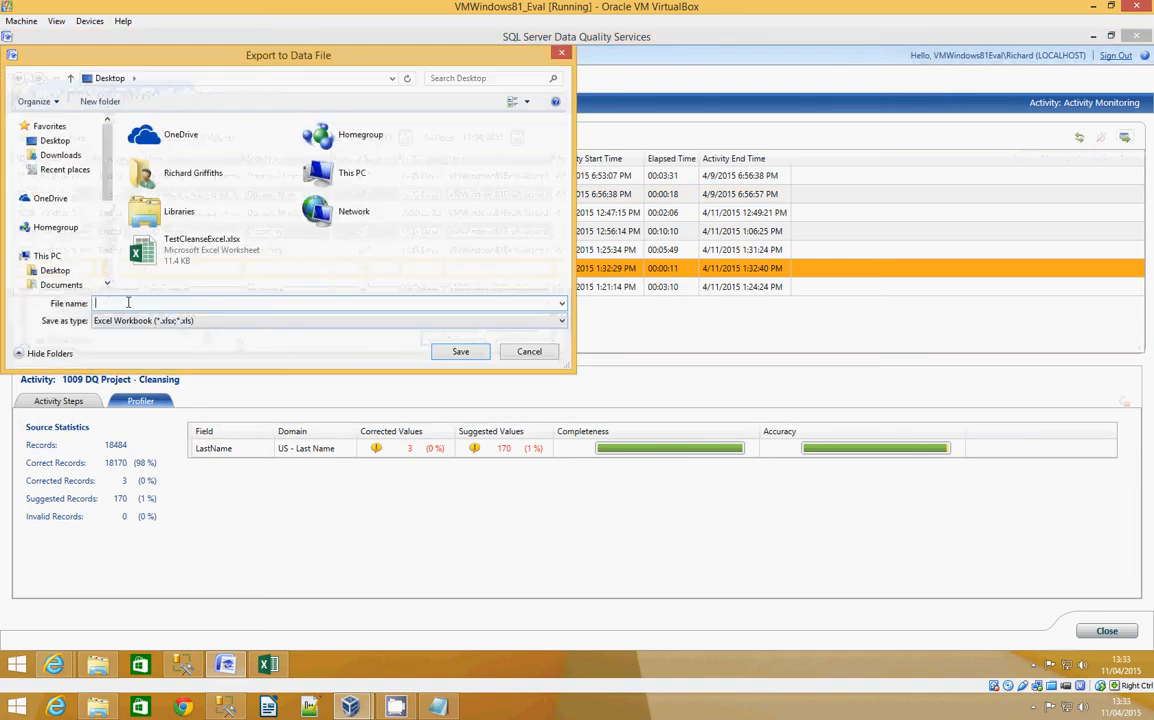
type("ExcelOutput")
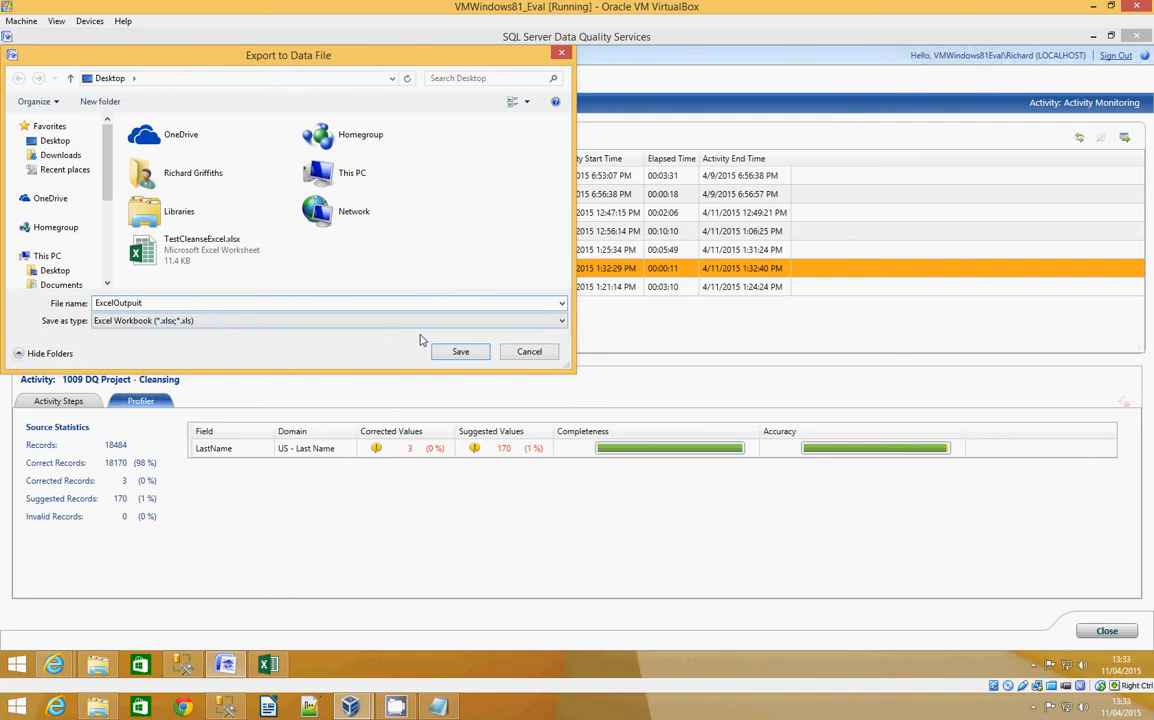
left_click(457, 352)
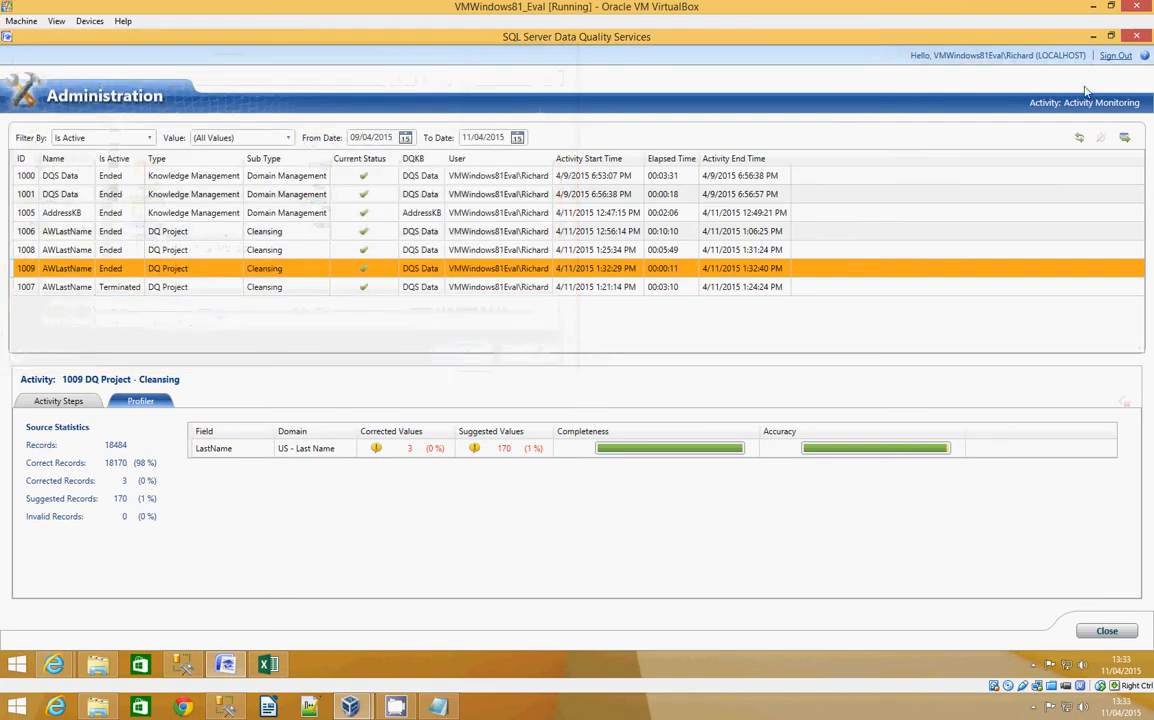
left_click(1107, 630)
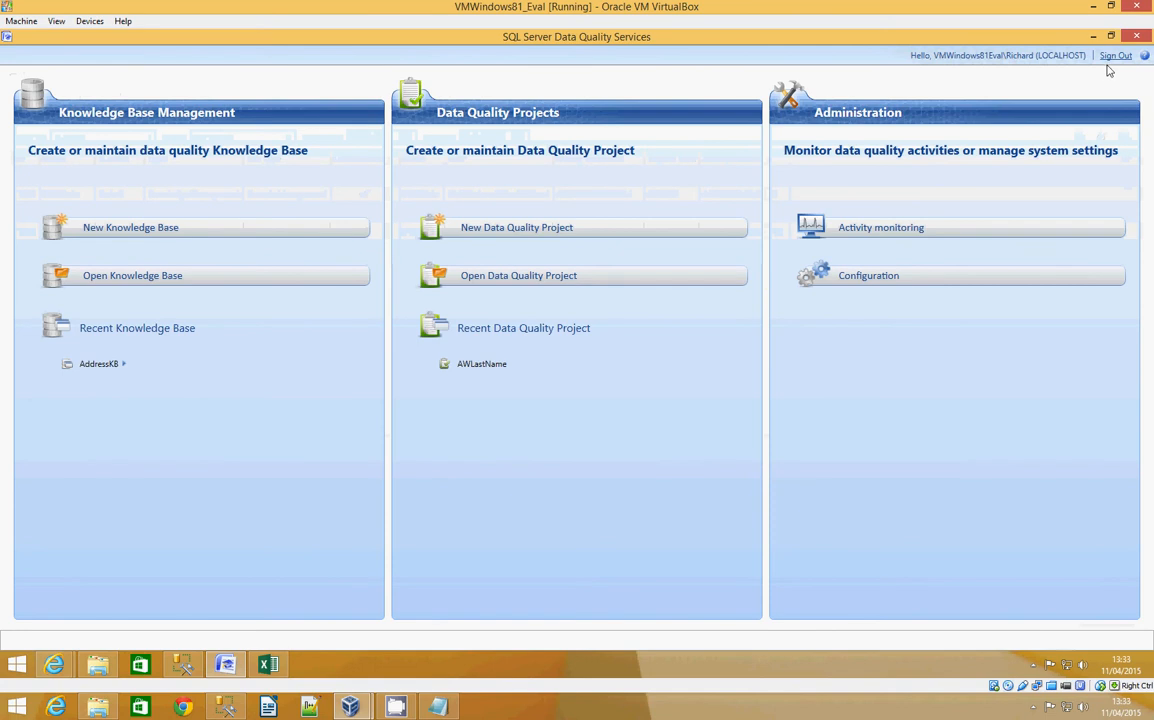
Open the ExcelOutpuit.xlsx workbook from the desktop and review its Profiler - Fields, Profiler - Source, Processes and Activity sheets.
left_click(1093, 36)
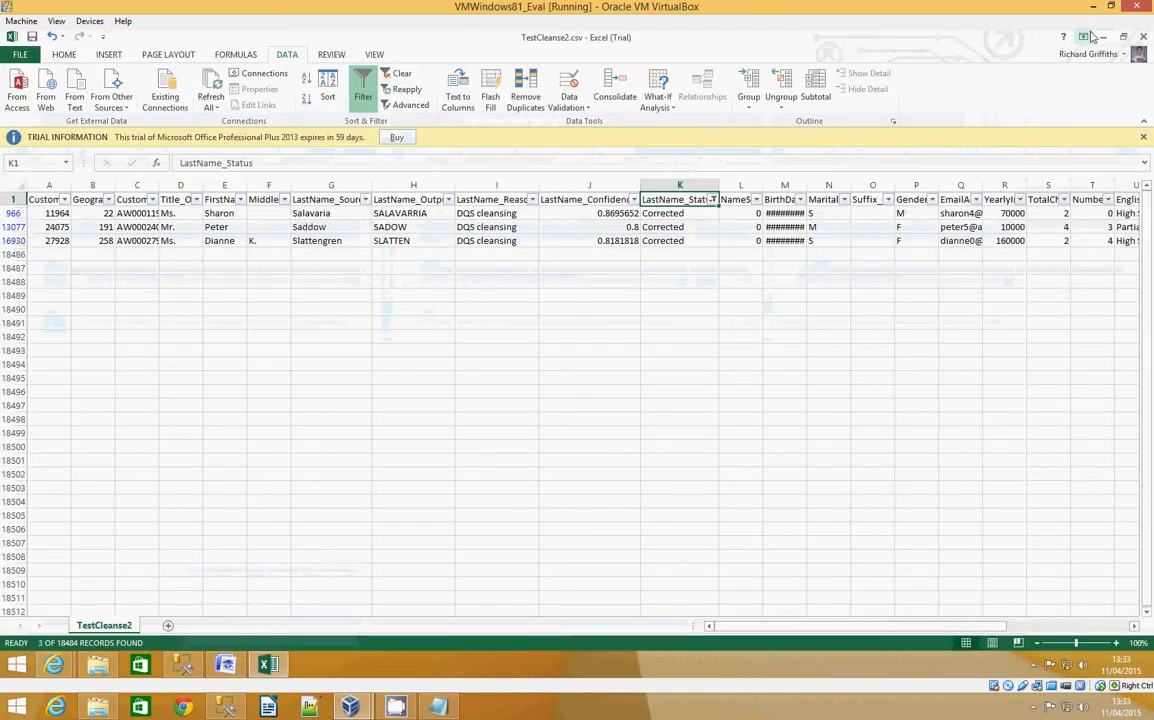
left_click(1103, 36)
double_click(25, 398)
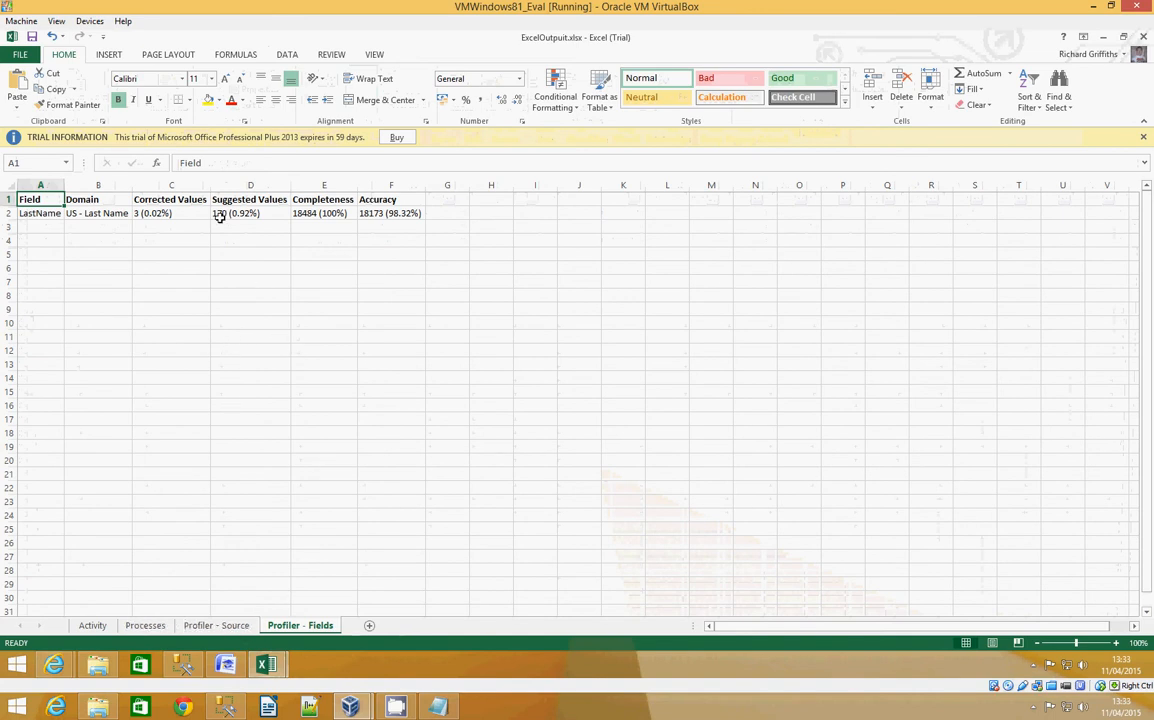
left_click(219, 627)
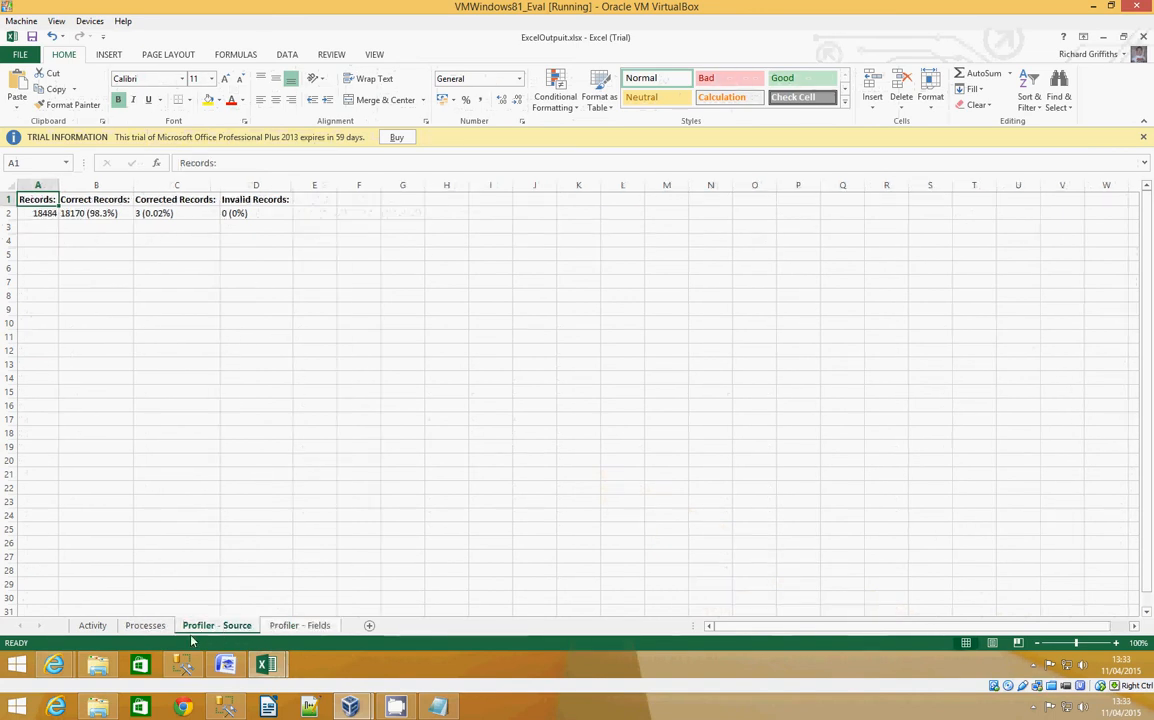
left_click(148, 626)
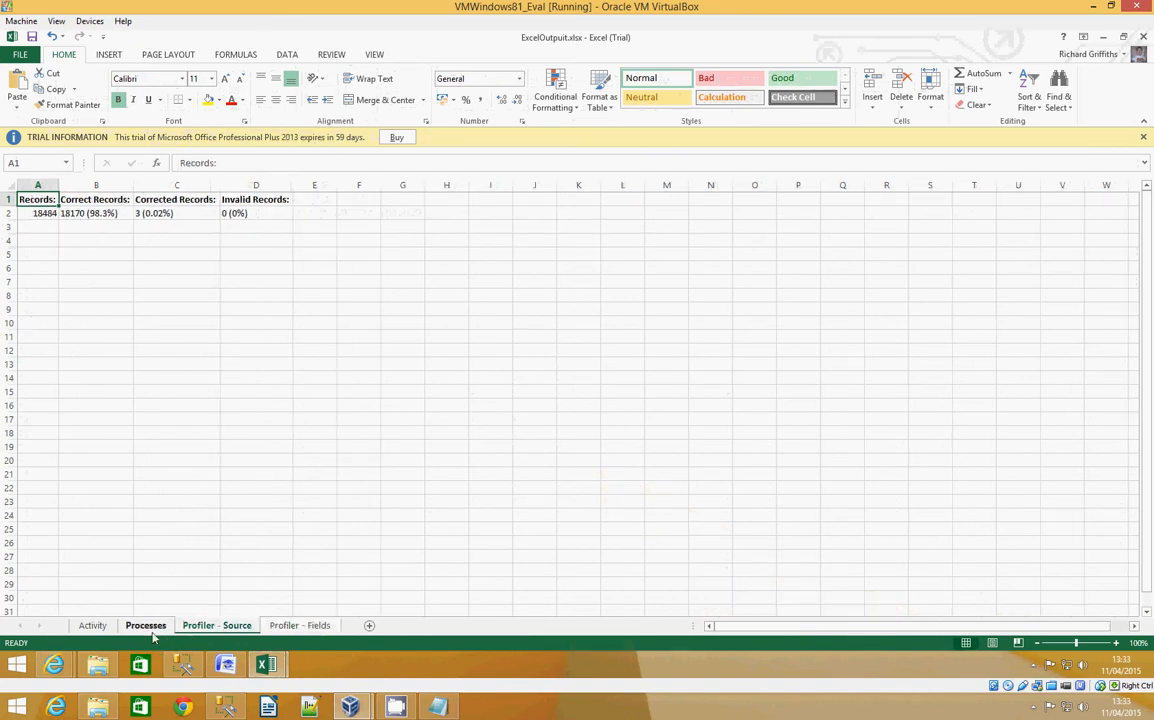
left_click(93, 626)
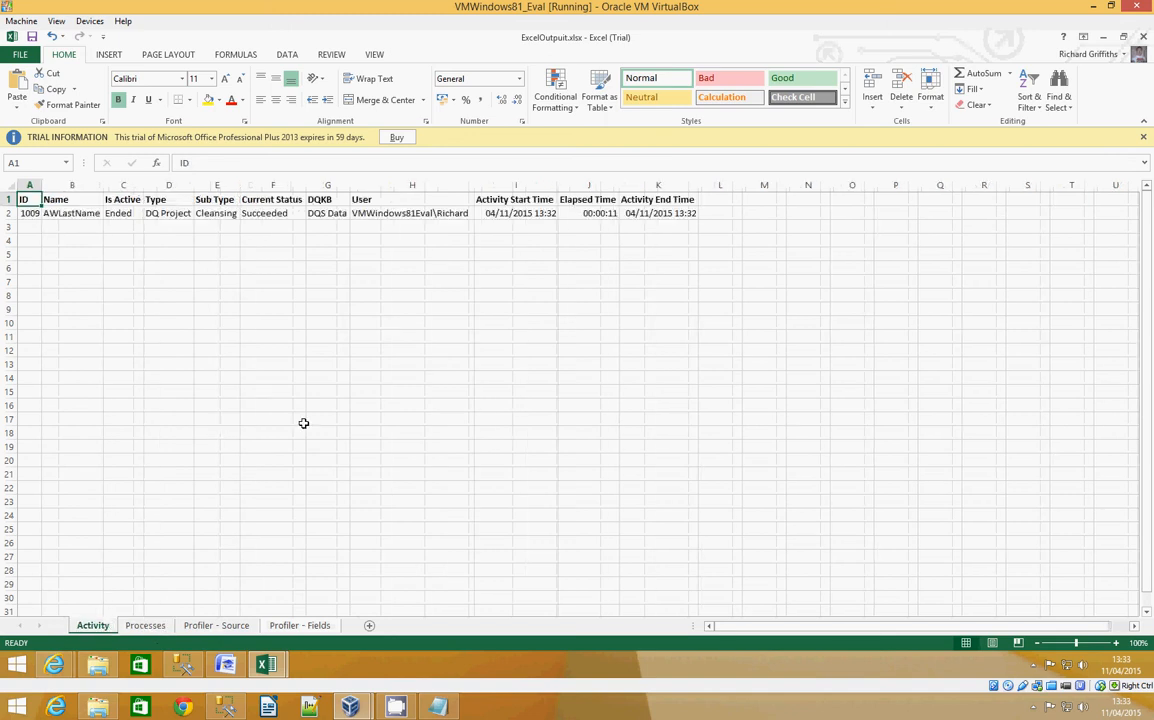
left_click(1033, 707)
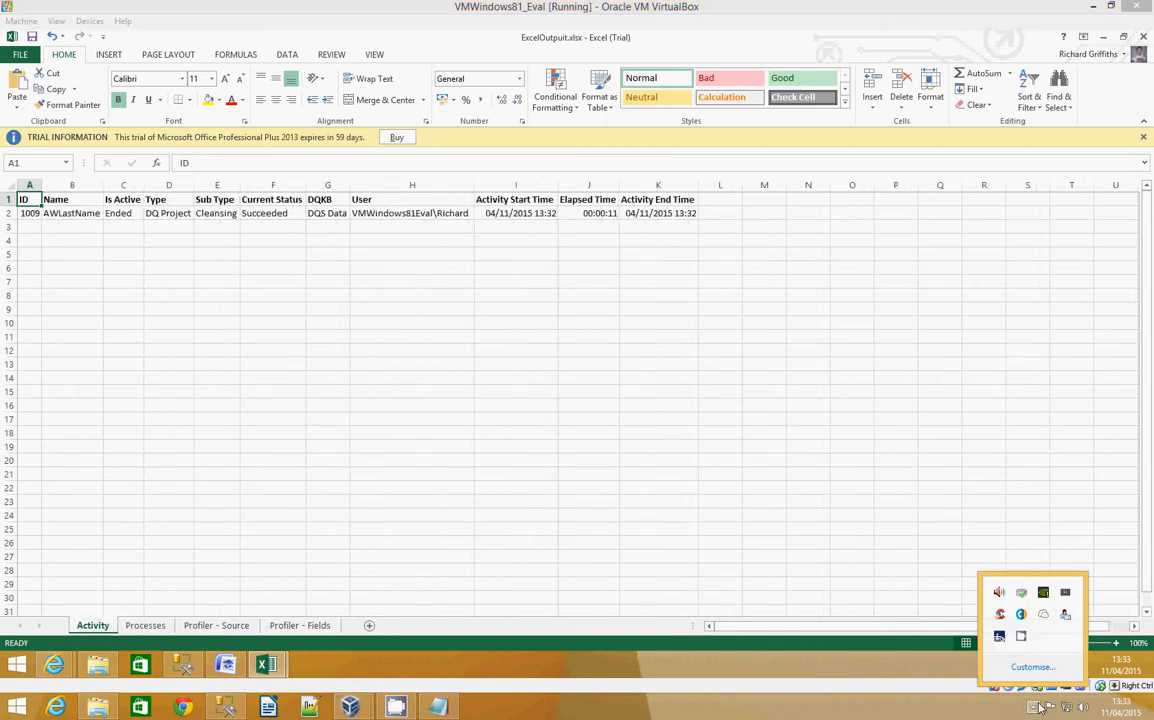